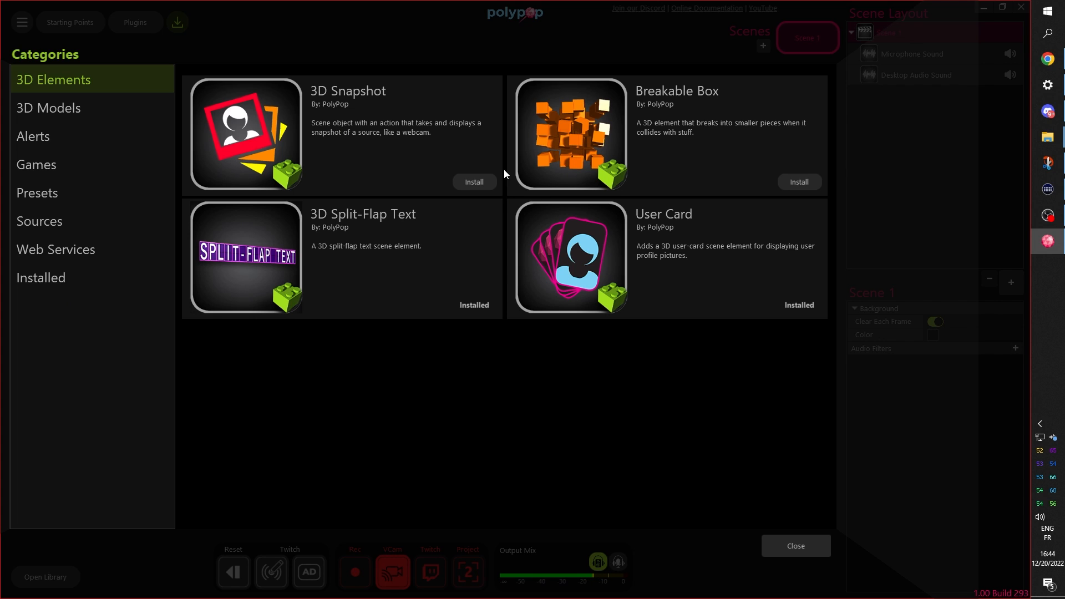
Browse the 3D Models, Alerts and Games categories of the plugin catalogue
{"action": "left_click", "coordinate": [69, 110]}
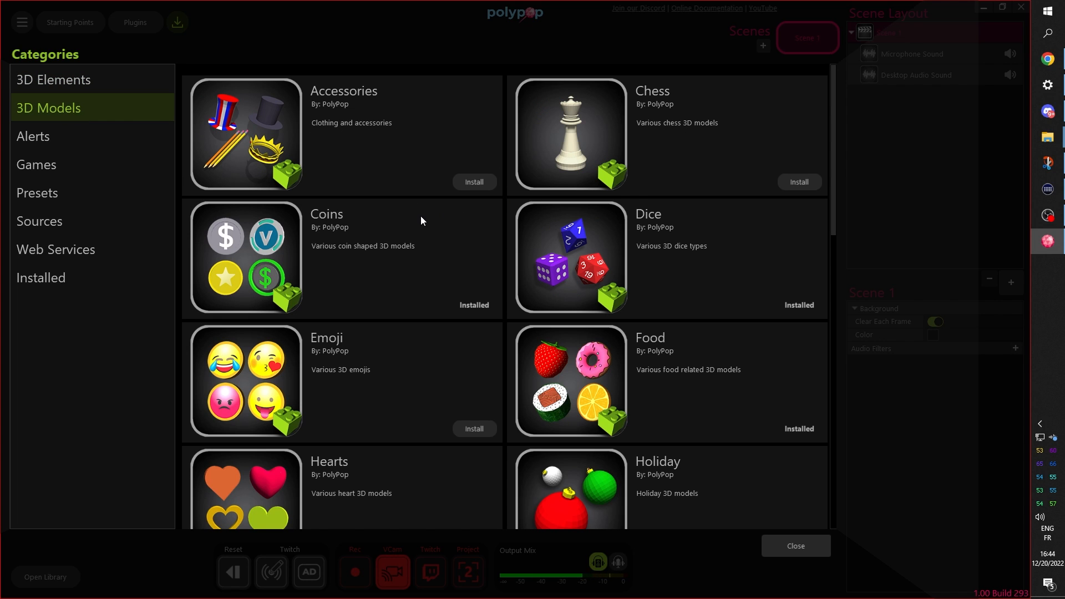
{"action": "scroll", "coordinate": [424, 229], "scroll_direction": "down", "scroll_amount": 3}
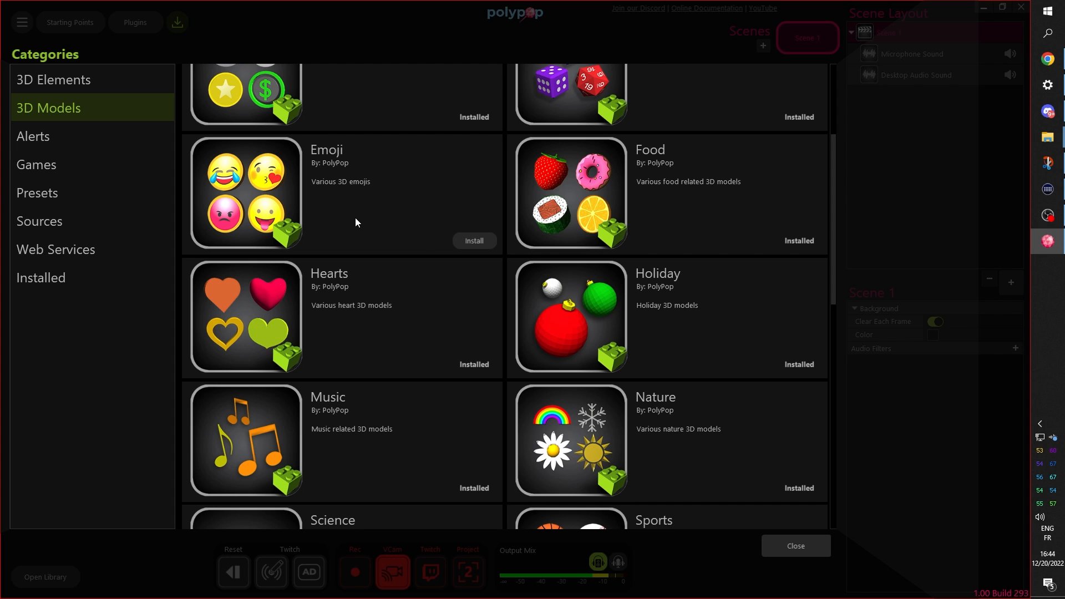
{"action": "scroll", "coordinate": [356, 222], "scroll_direction": "down", "scroll_amount": 3}
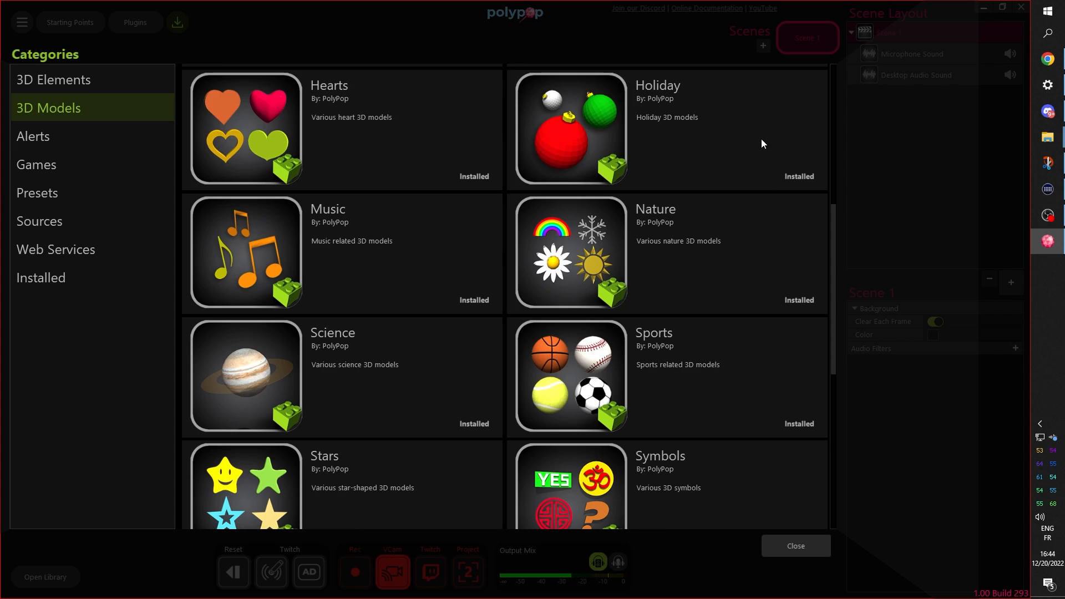
{"action": "scroll", "coordinate": [663, 165], "scroll_direction": "up", "scroll_amount": 2}
{"action": "left_click", "coordinate": [61, 140]}
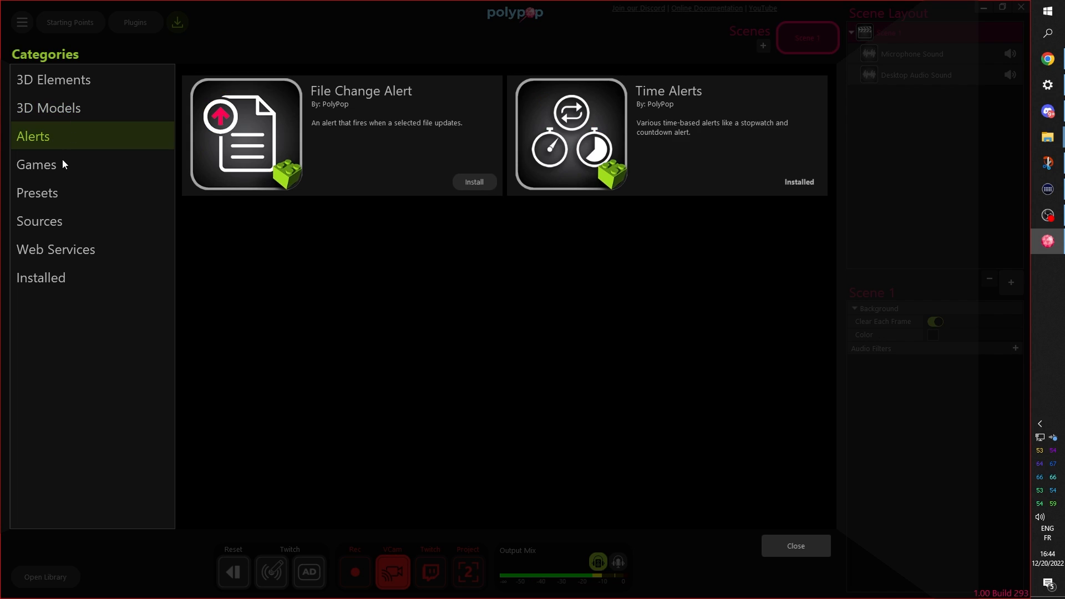
{"action": "left_click", "coordinate": [57, 169]}
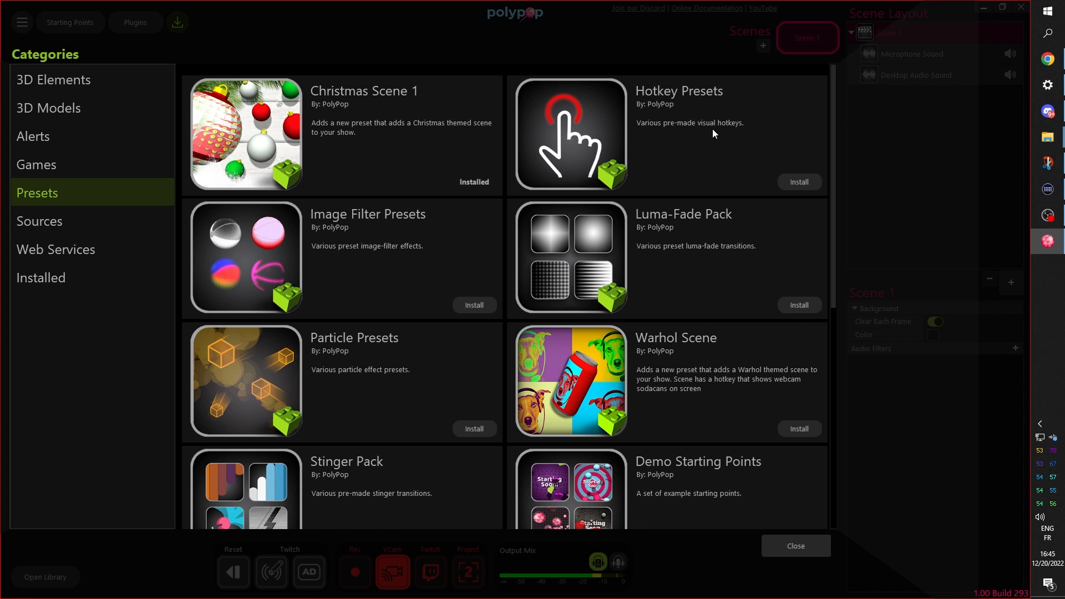
Review the plugin catalogue's Presets and Web Services categories, and close the catalogue
{"action": "scroll", "coordinate": [713, 128], "scroll_direction": "down", "scroll_amount": 2}
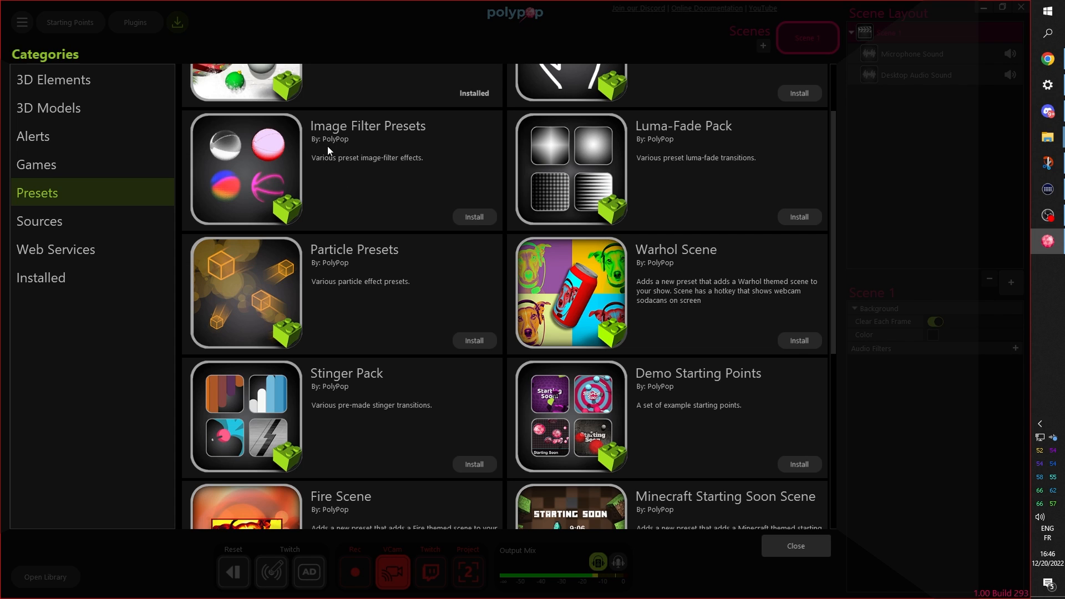
{"action": "scroll", "coordinate": [364, 178], "scroll_direction": "down", "scroll_amount": 3}
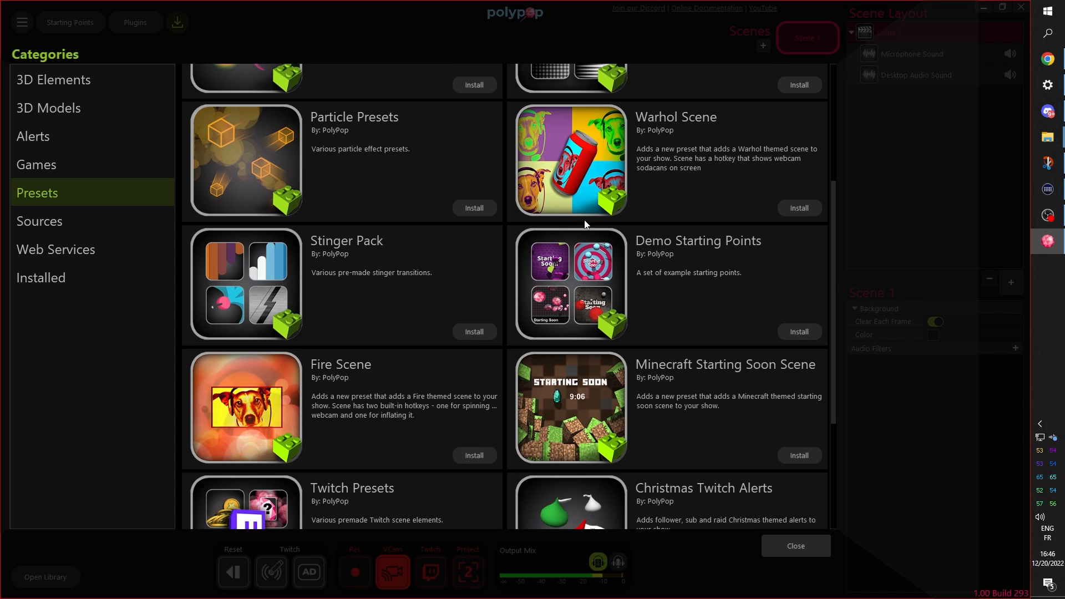
{"action": "scroll", "coordinate": [703, 251], "scroll_direction": "down", "scroll_amount": 1}
{"action": "scroll", "coordinate": [422, 222], "scroll_direction": "down", "scroll_amount": 3}
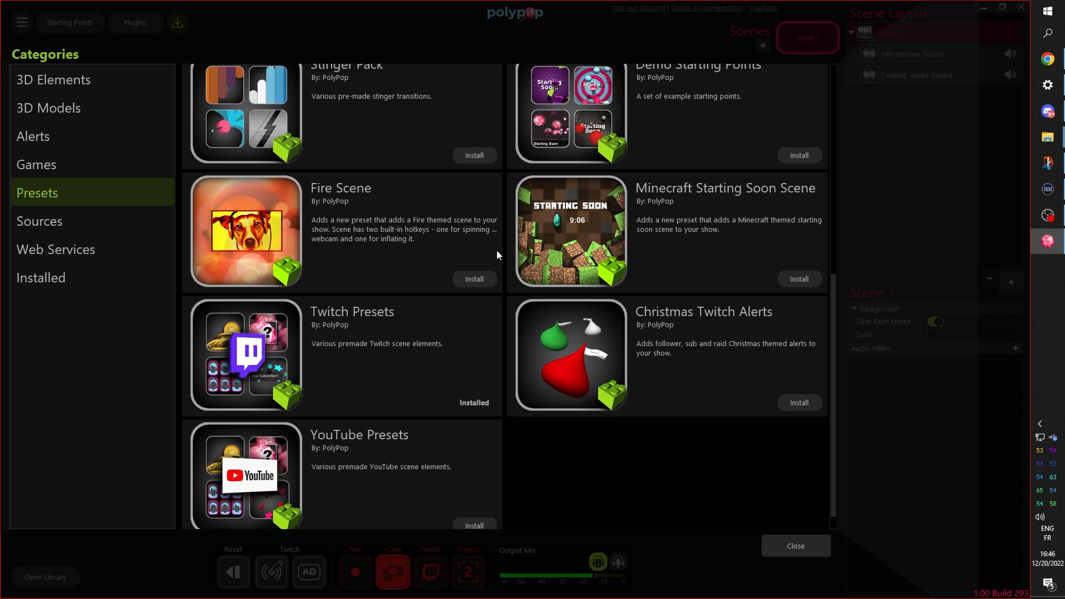
{"action": "left_click", "coordinate": [78, 250]}
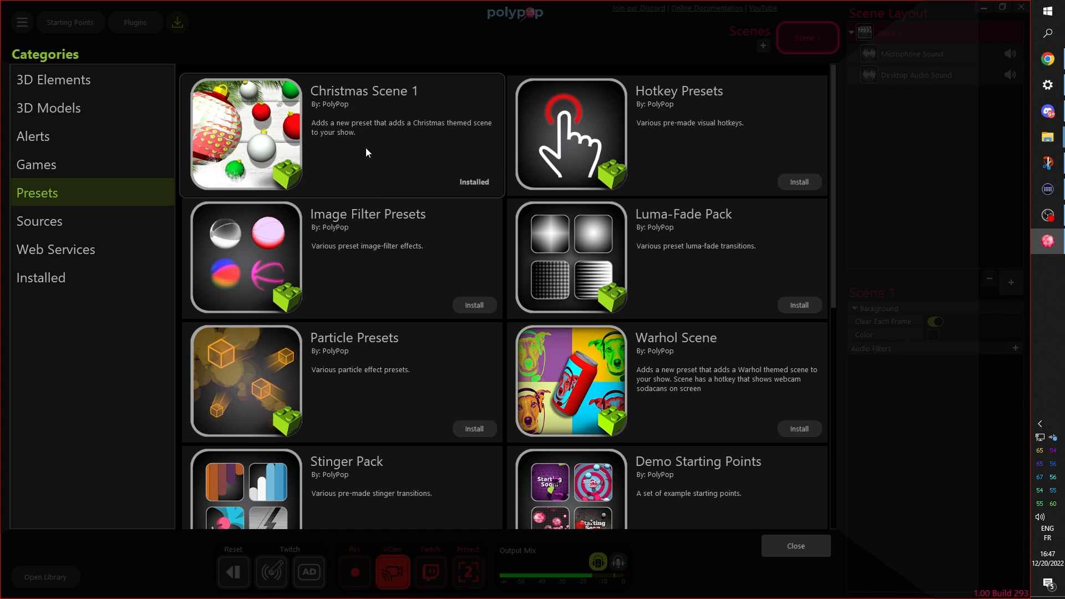
{"action": "left_click", "coordinate": [796, 546]}
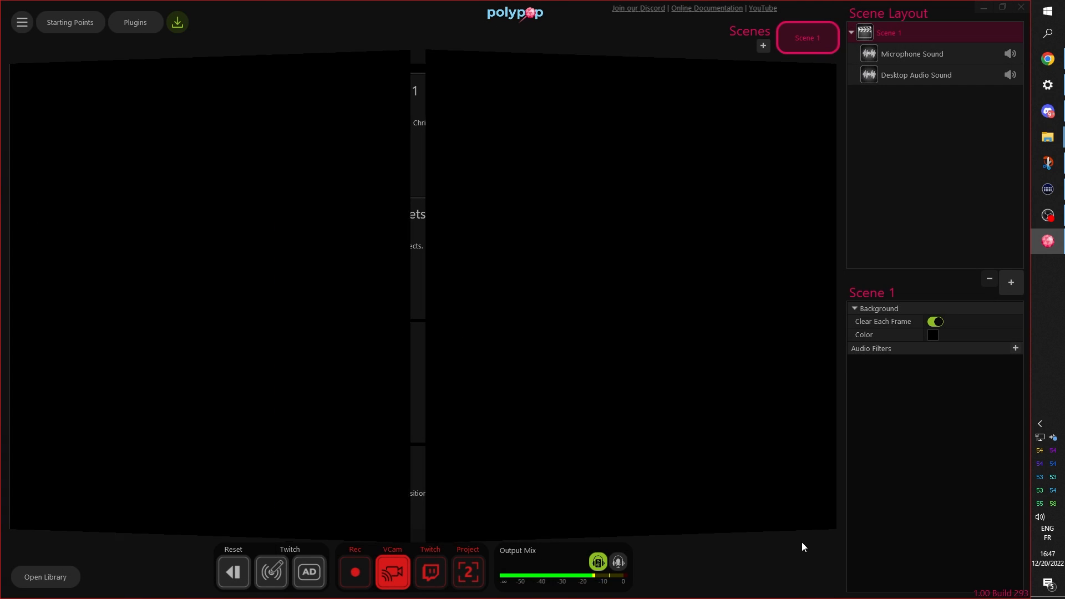
Add the Christmas Scene 1 preset from the Themes category, with Webcam as its texture
{"action": "left_click", "coordinate": [1007, 283]}
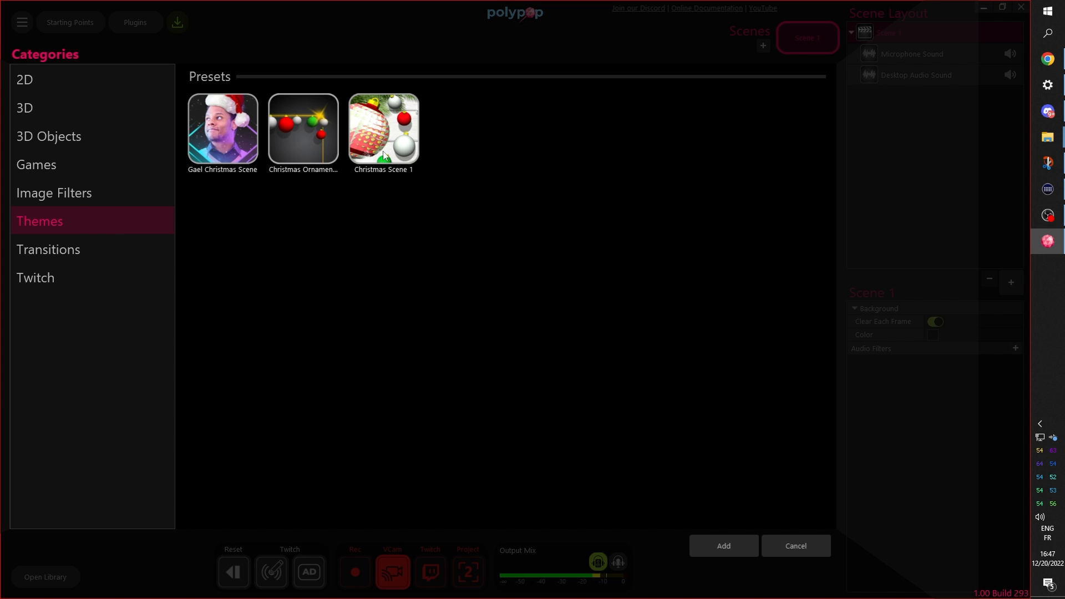
{"action": "left_click", "coordinate": [387, 150]}
{"action": "left_click", "coordinate": [726, 552]}
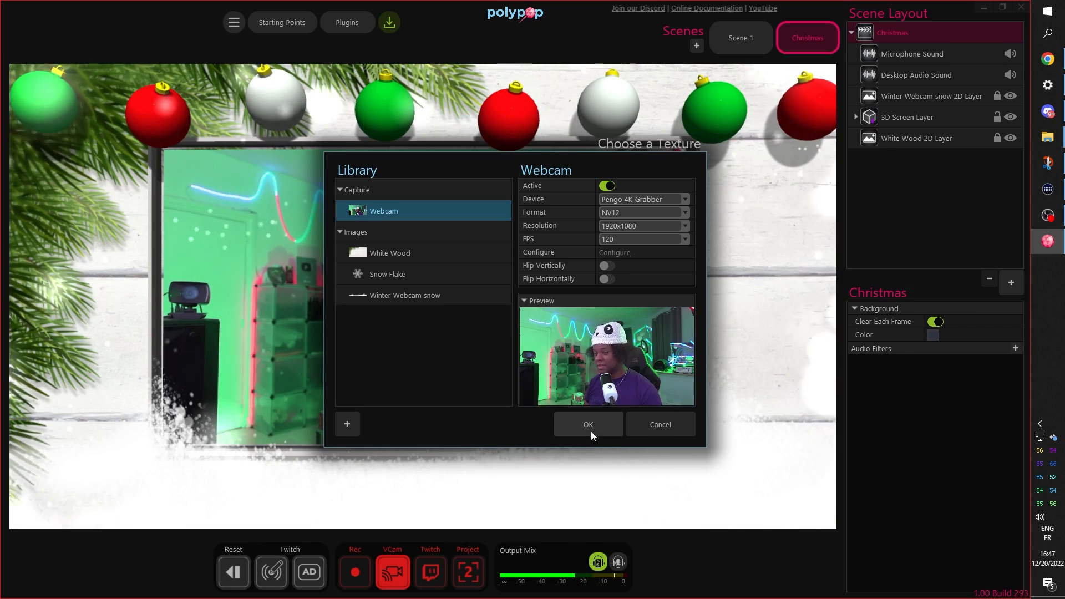
{"action": "left_click", "coordinate": [588, 427]}
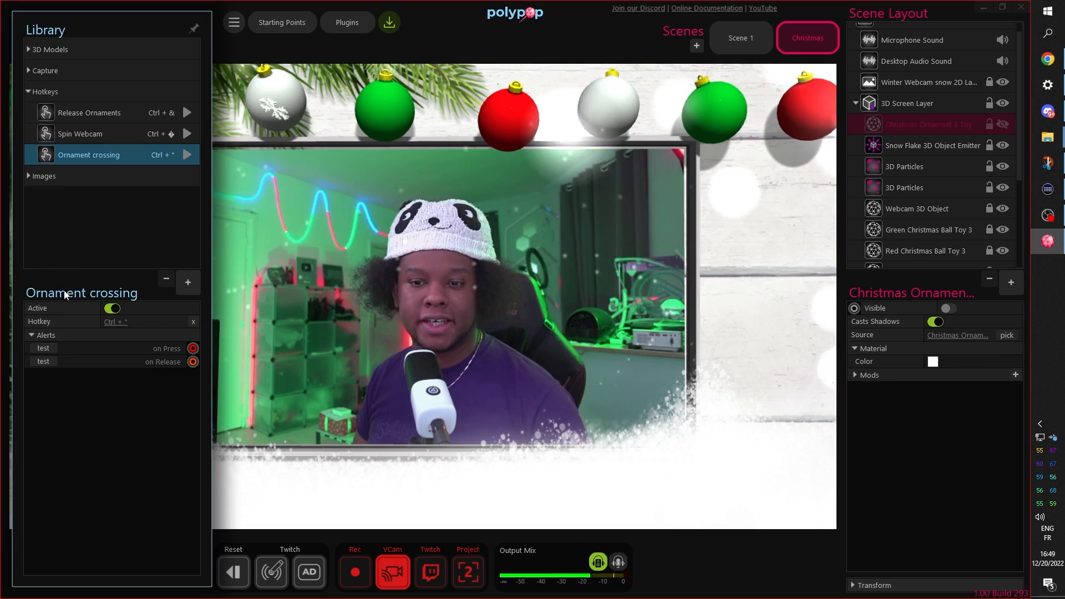
Inspect the action sequence run by the Ornament crossing hotkey's on Press alert and test the alert
{"action": "mouse_move", "coordinate": [194, 348]}
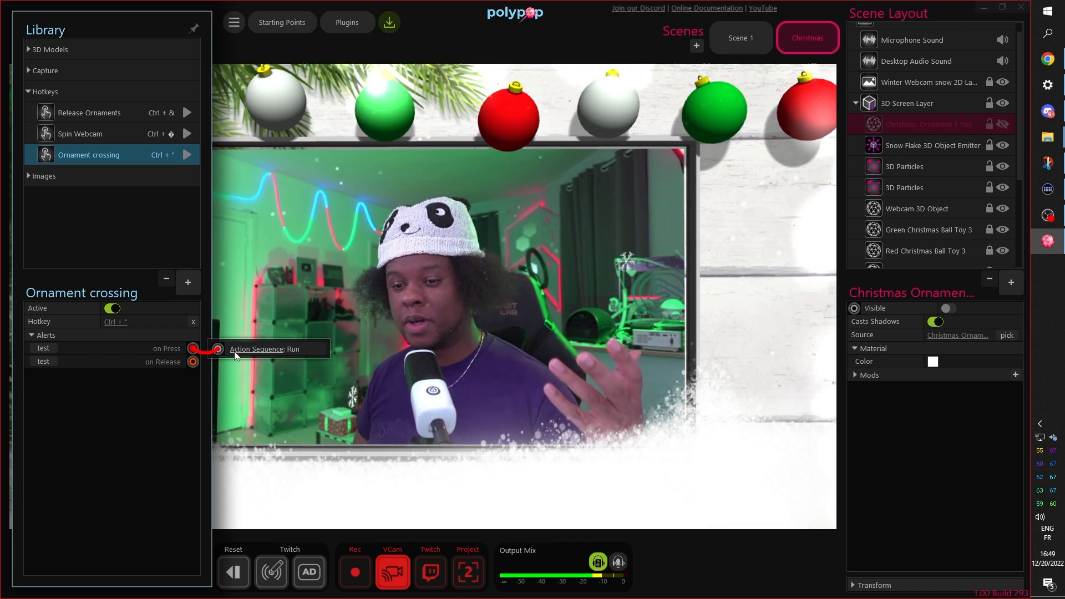
{"action": "left_click", "coordinate": [244, 349]}
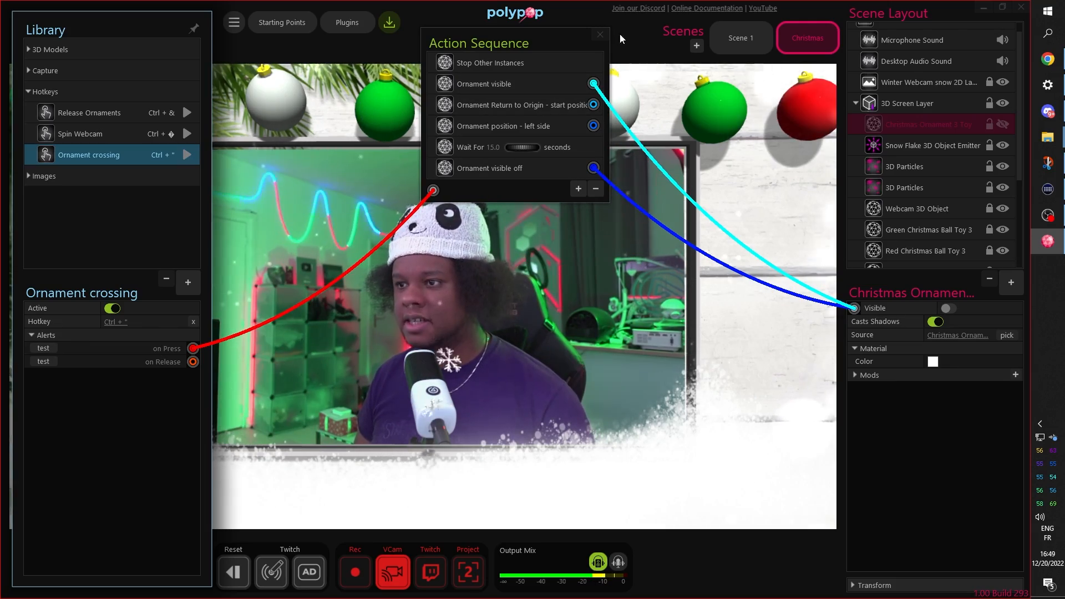
{"action": "left_click", "coordinate": [44, 348]}
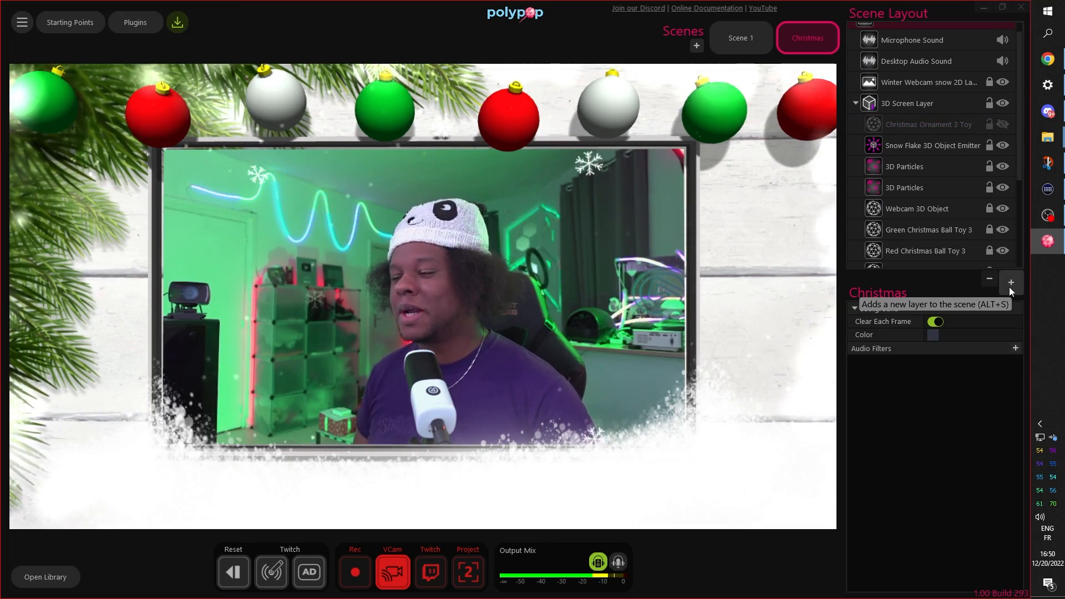
Add the Gael Christmas Scene theme preset with App/Screen Capture as its texture, and choose a different source for the capture
{"action": "left_click", "coordinate": [1010, 286]}
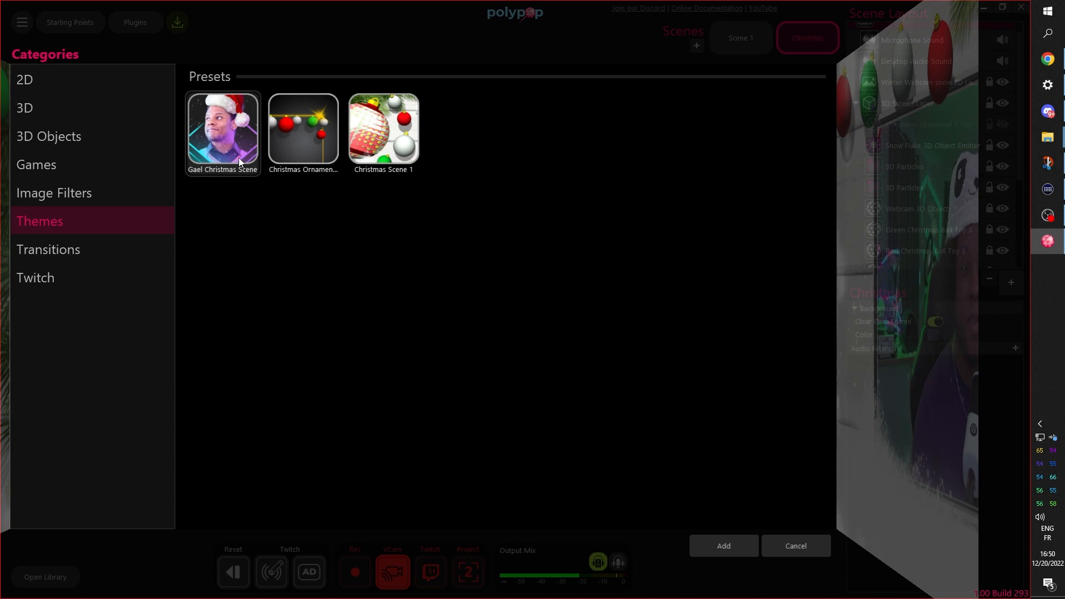
{"action": "left_click", "coordinate": [728, 553]}
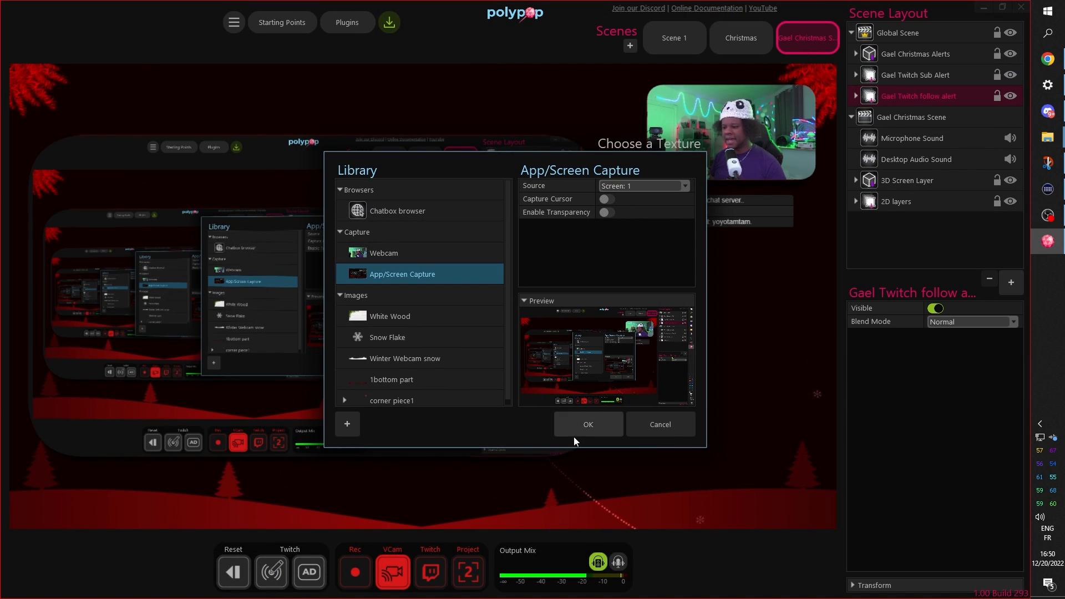
{"action": "left_click", "coordinate": [574, 431]}
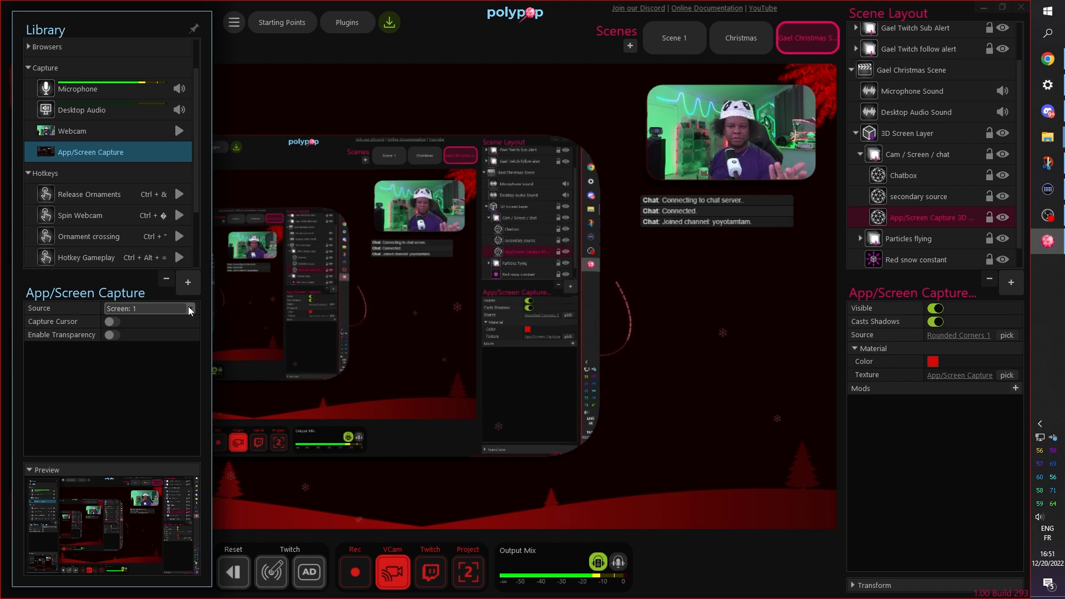
{"action": "left_click", "coordinate": [174, 309]}
{"action": "left_click", "coordinate": [193, 373]}
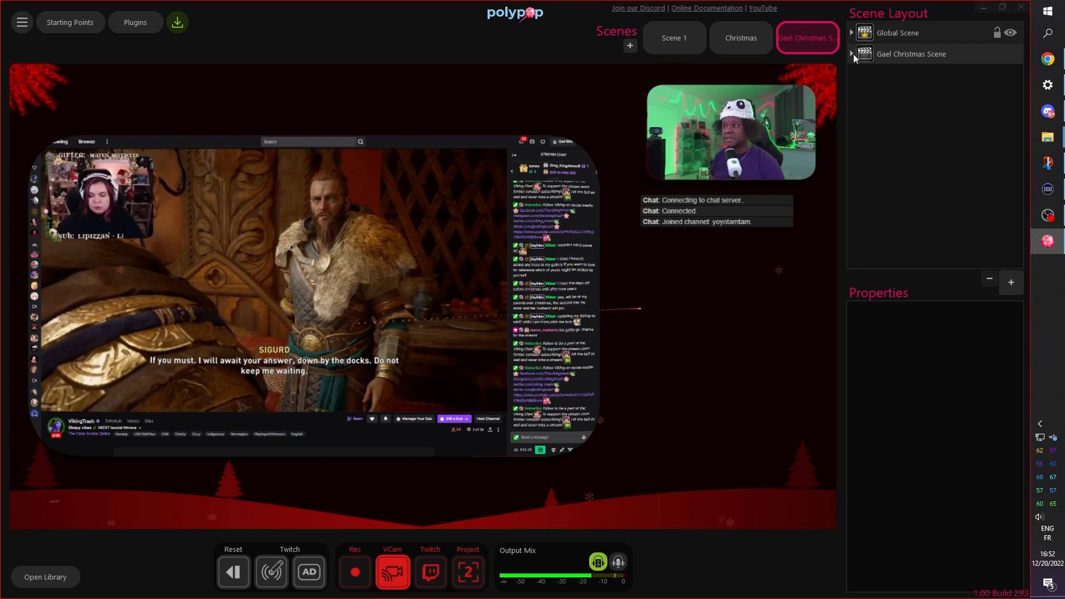
Show the Global Scene's alert layers and test the on New Follower event of the Twitch Alerts
{"action": "left_click", "coordinate": [852, 54]}
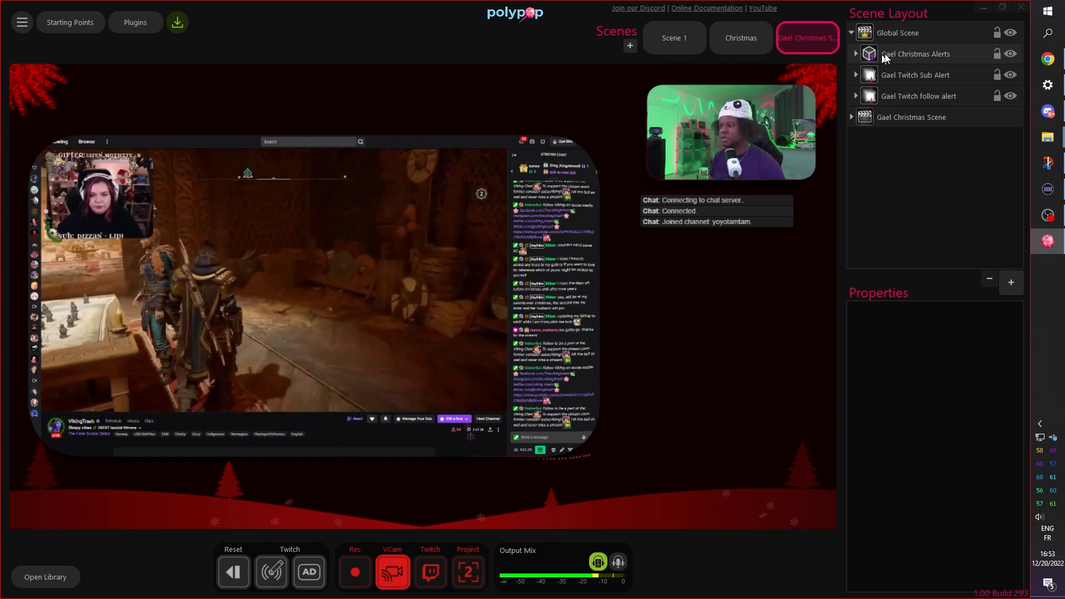
{"action": "left_click", "coordinate": [45, 578]}
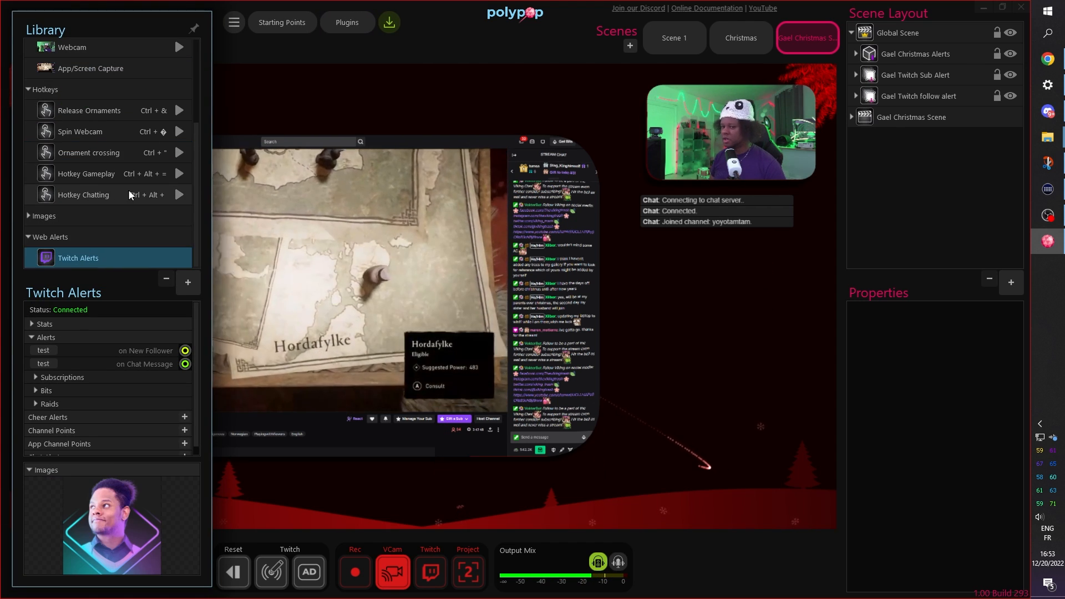
{"action": "scroll", "coordinate": [100, 369], "scroll_direction": "down", "scroll_amount": 1}
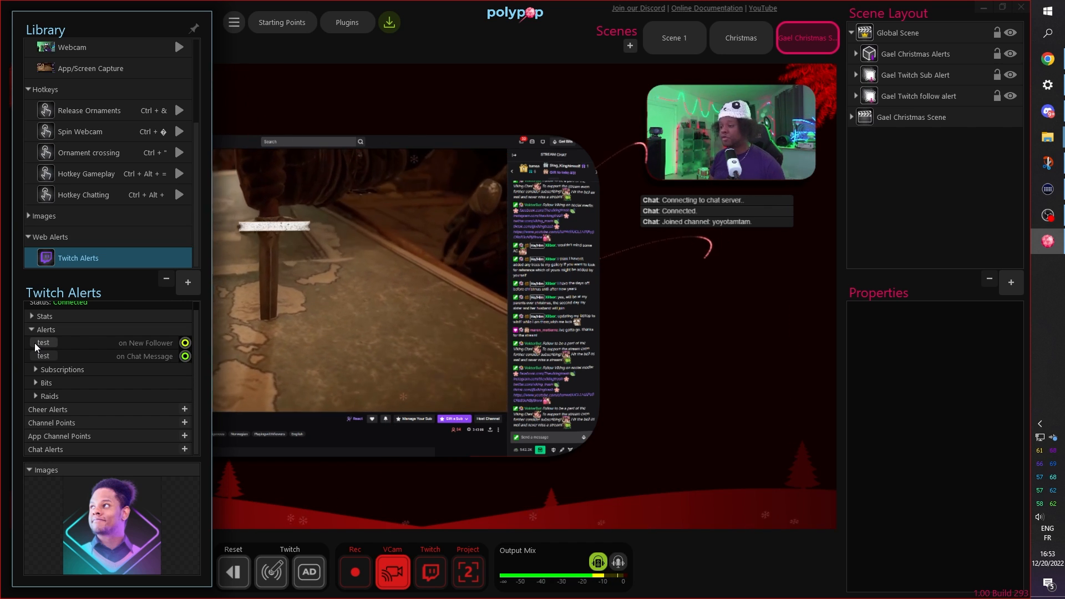
{"action": "left_click", "coordinate": [34, 342]}
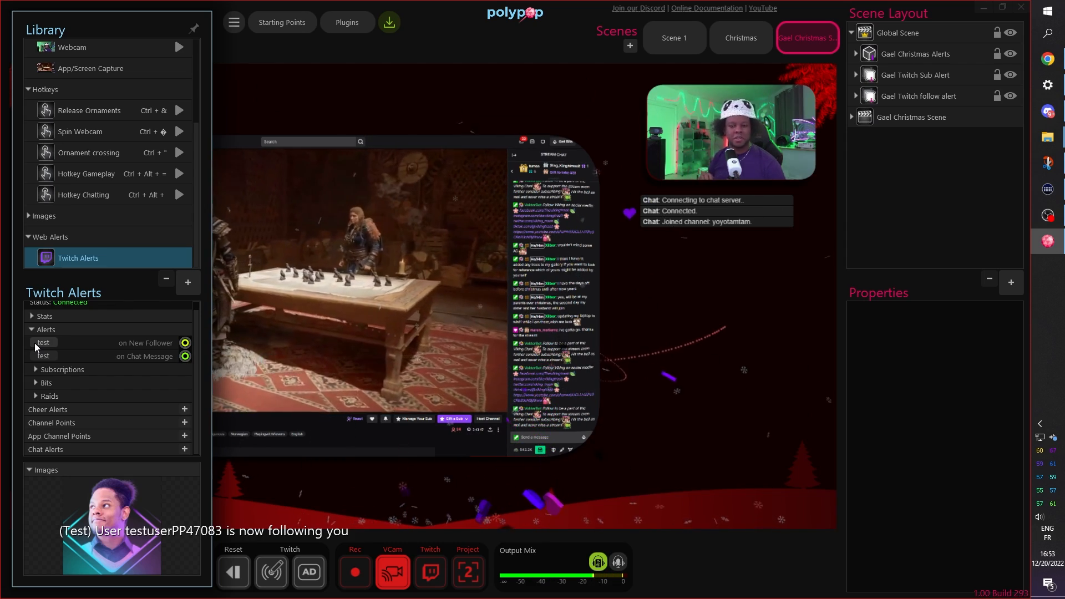
Test the Twitch alerts for New Subscription, Re Subscription, Gift Subscription and Incoming Raid
{"action": "left_click", "coordinate": [36, 370]}
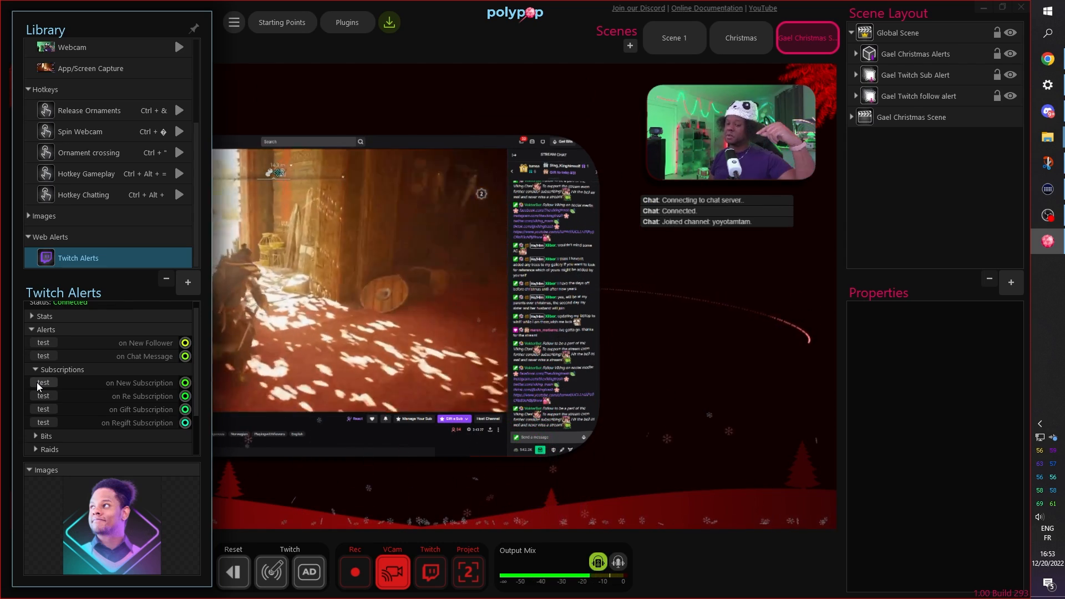
{"action": "left_click", "coordinate": [36, 383]}
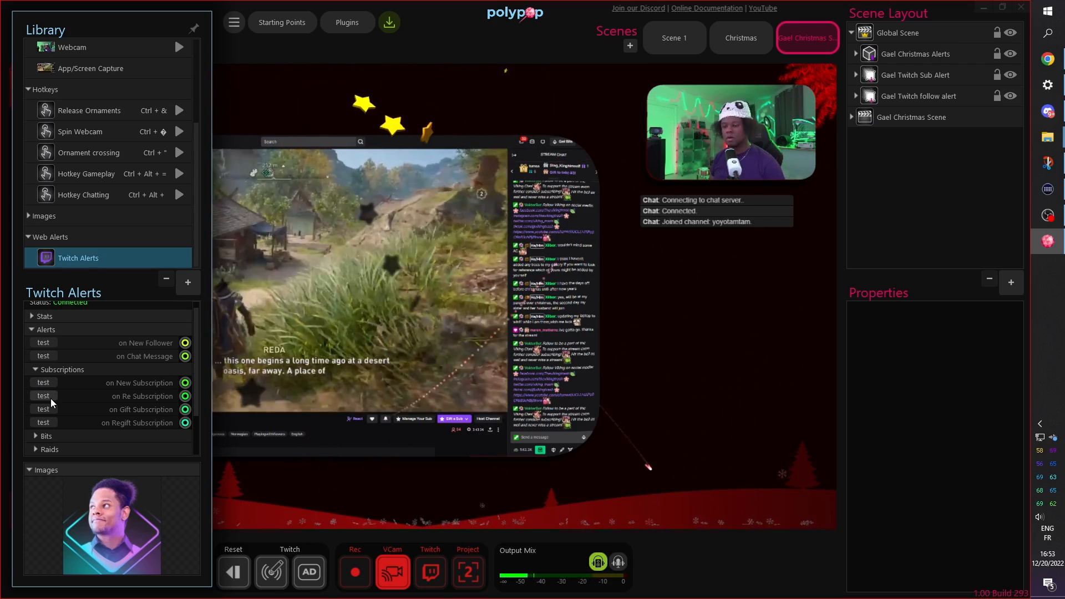
{"action": "left_click", "coordinate": [50, 399]}
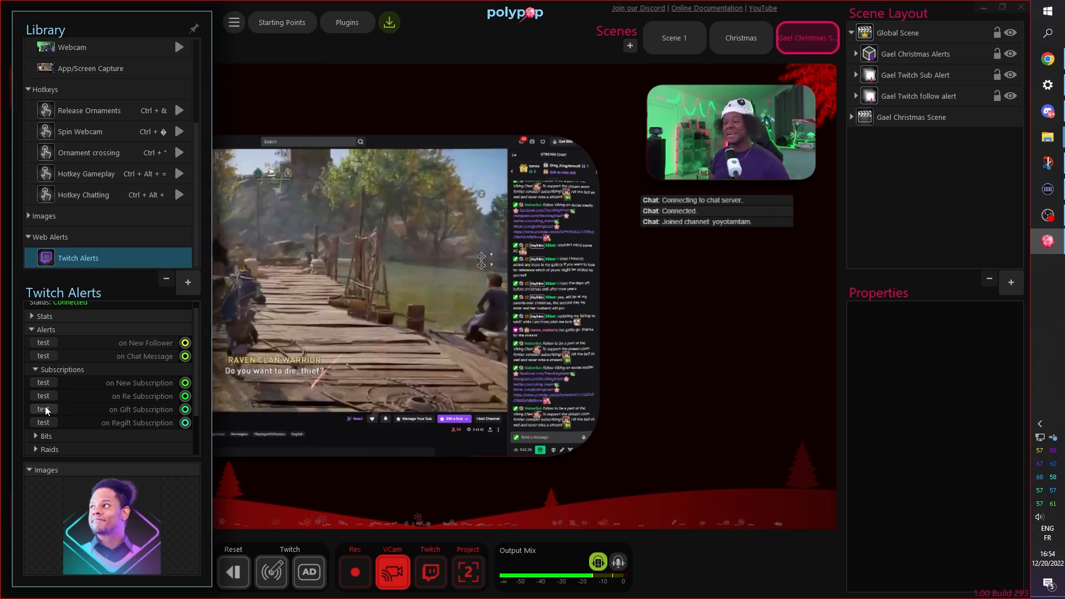
{"action": "left_click", "coordinate": [45, 408]}
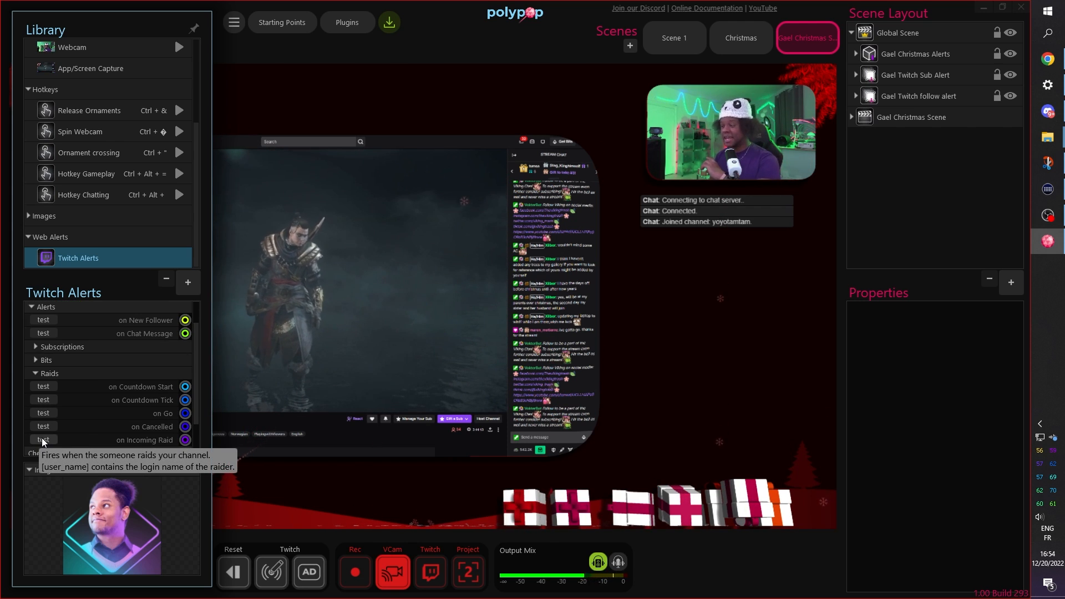
{"action": "left_click", "coordinate": [42, 440]}
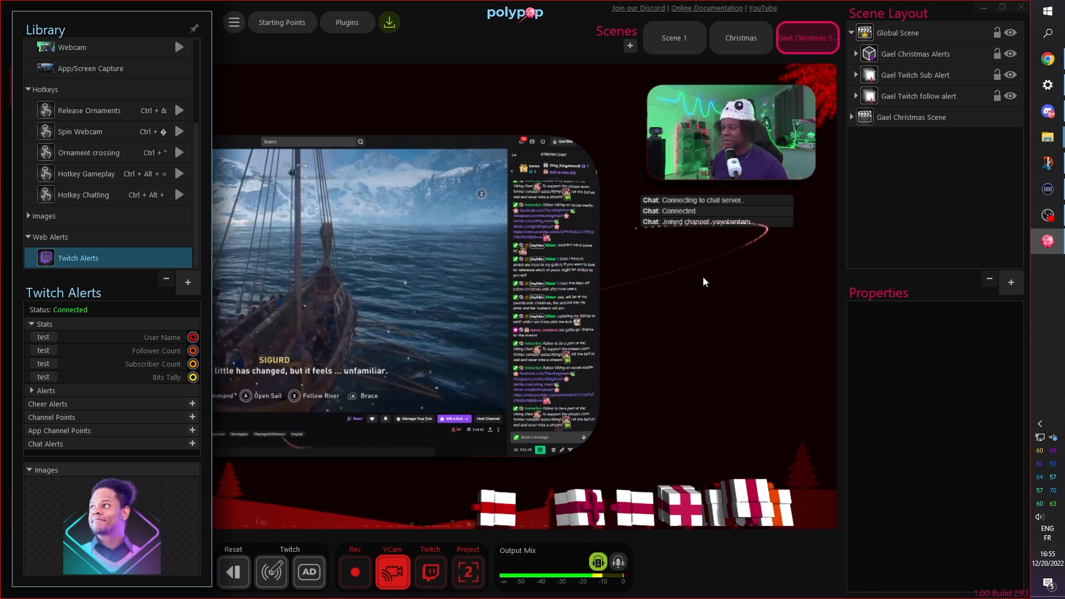
Point the Chatbox browser's URL at the streamer's own Twitch channel, reload it and test it with the chat message "hi"
{"action": "left_click", "coordinate": [687, 220]}
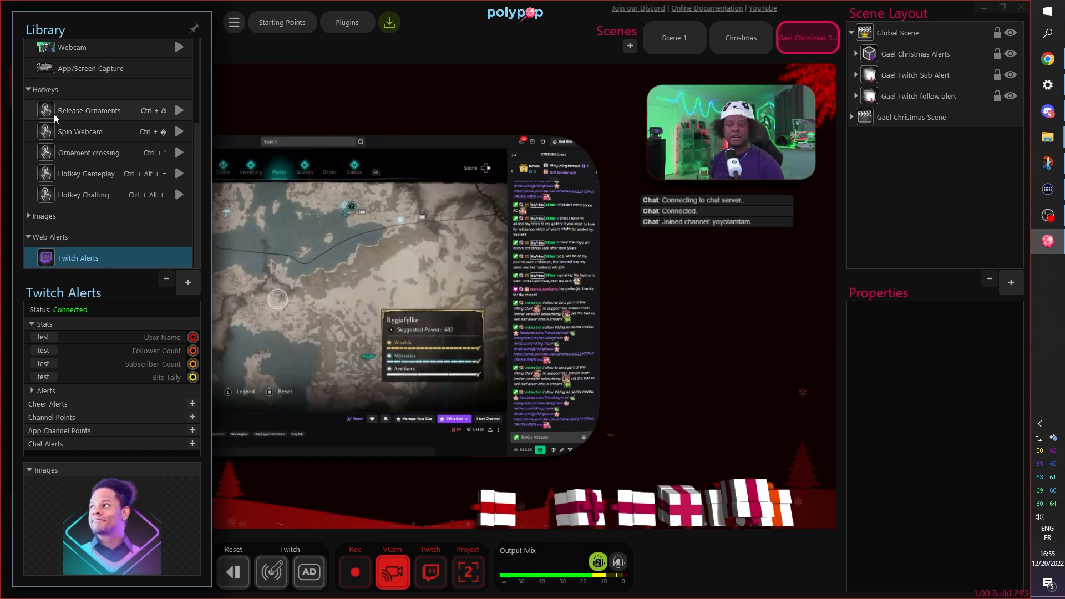
{"action": "scroll", "coordinate": [54, 114], "scroll_direction": "up", "scroll_amount": 3}
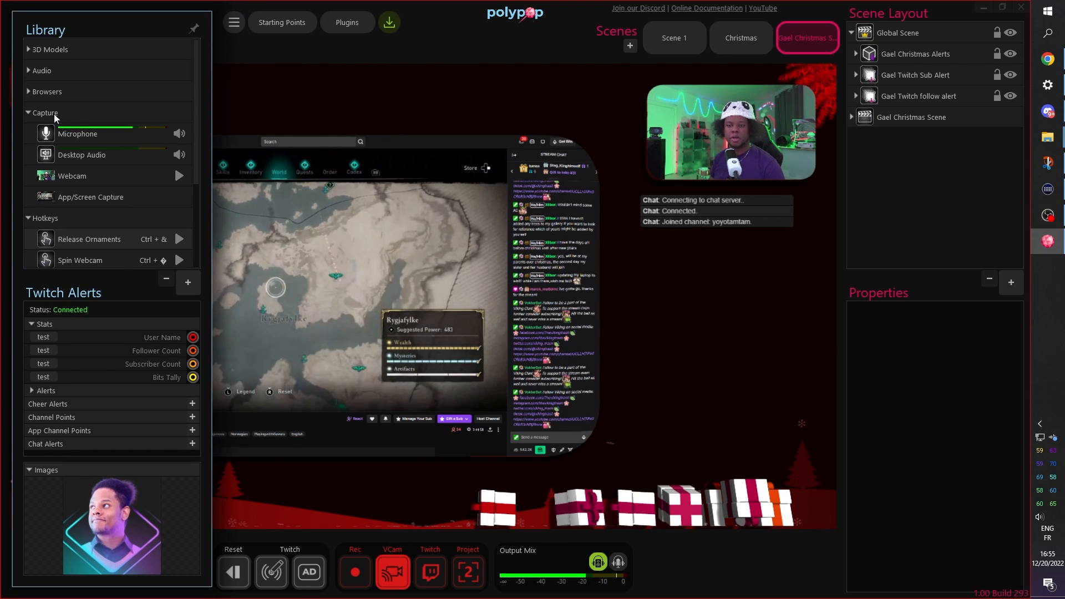
{"action": "left_click", "coordinate": [27, 92]}
{"action": "left_click", "coordinate": [82, 113]}
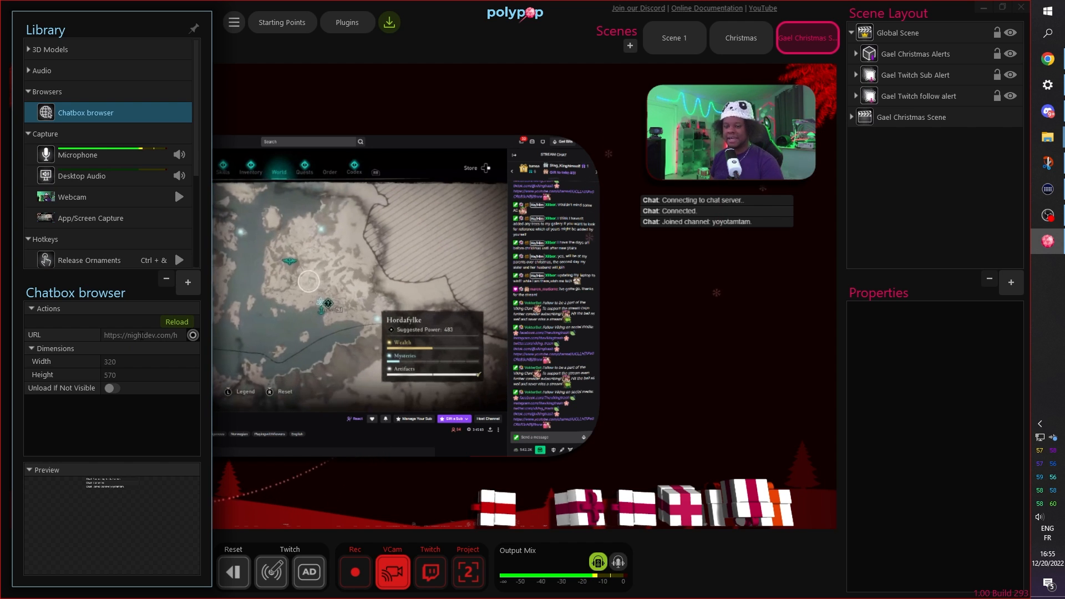
{"action": "left_click", "coordinate": [105, 336]}
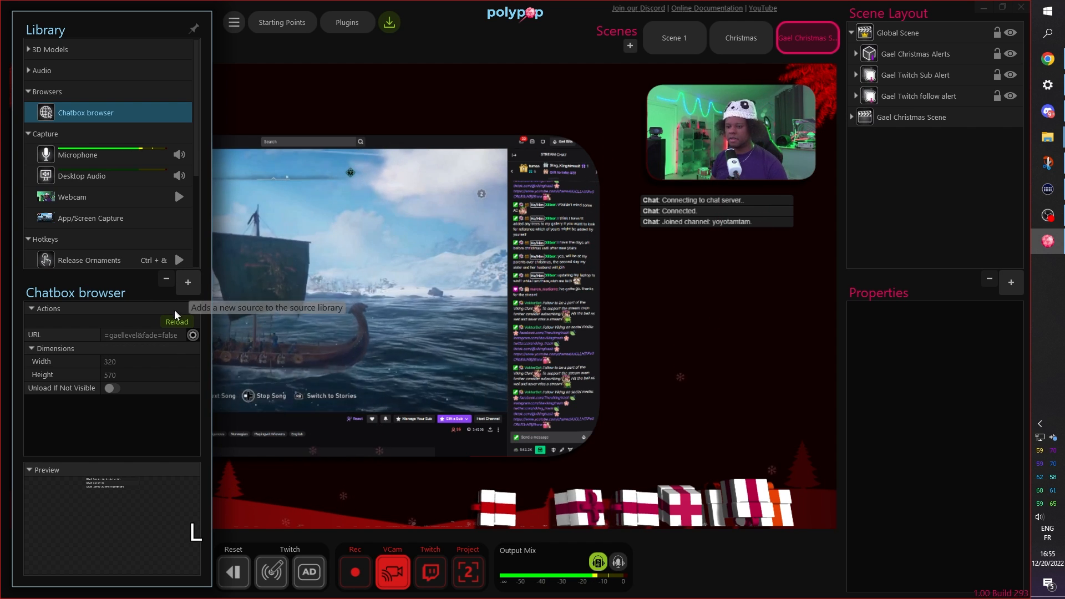
{"action": "left_click", "coordinate": [167, 326]}
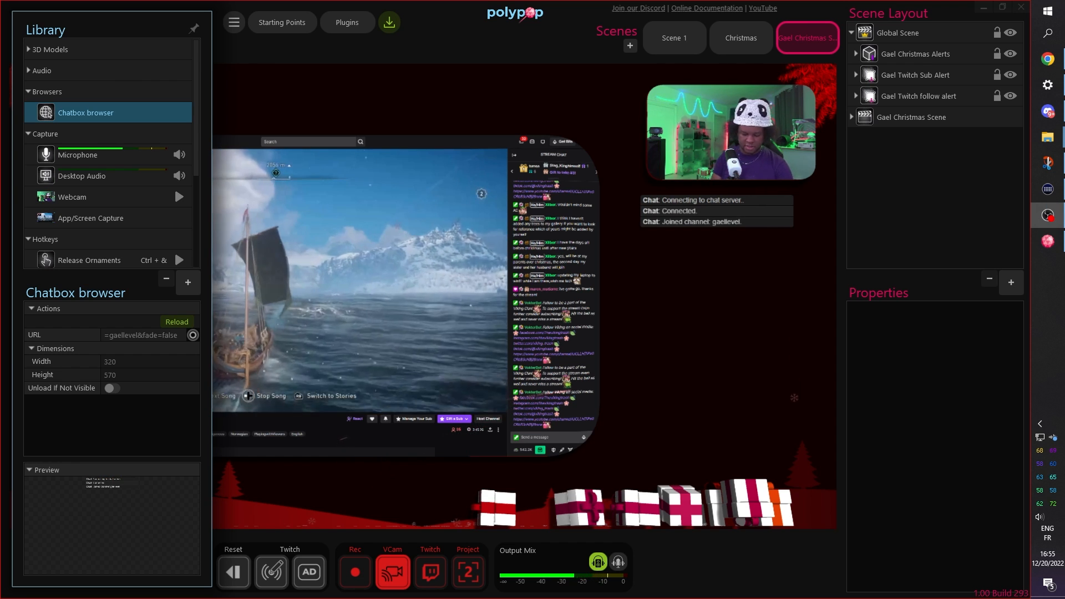
{"action": "key", "text": "Return"}
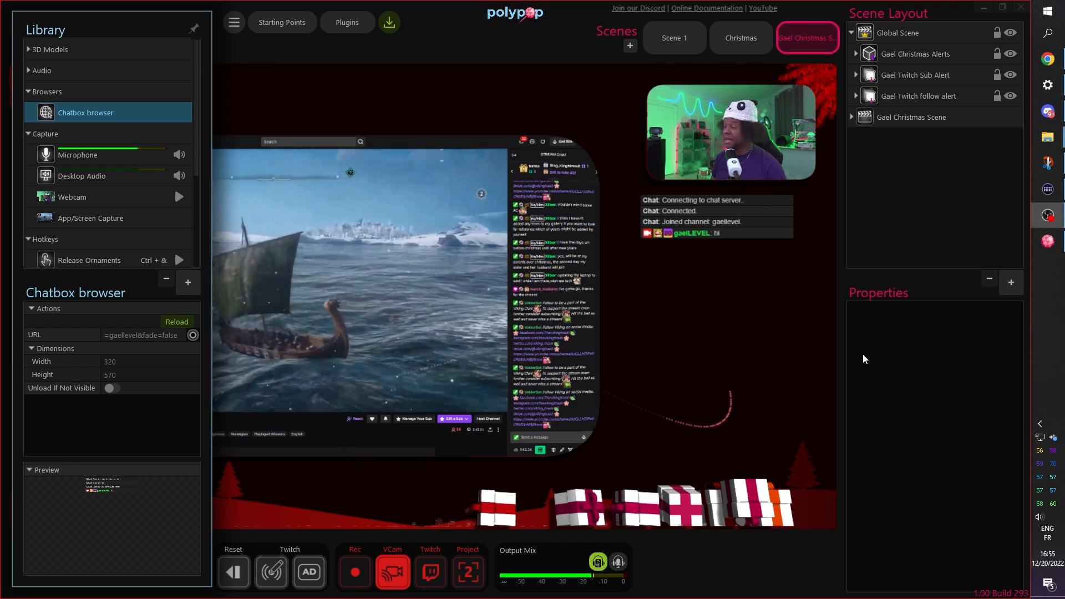
Send the chat message "testing 123" and test the on Press event of Hotkey Chatting
{"action": "key", "text": "Return"}
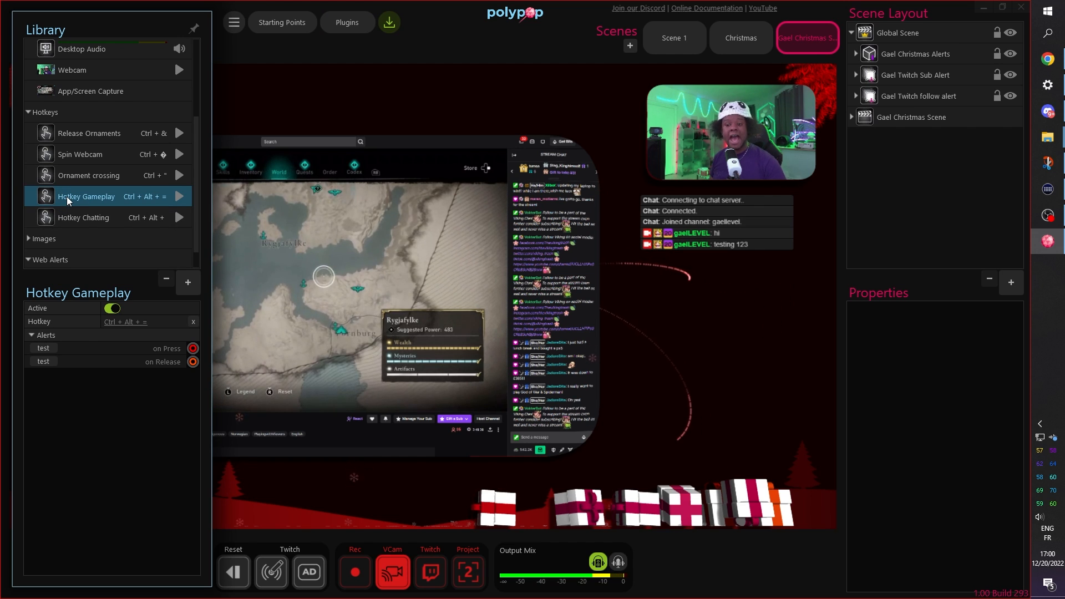
{"action": "left_click", "coordinate": [86, 221]}
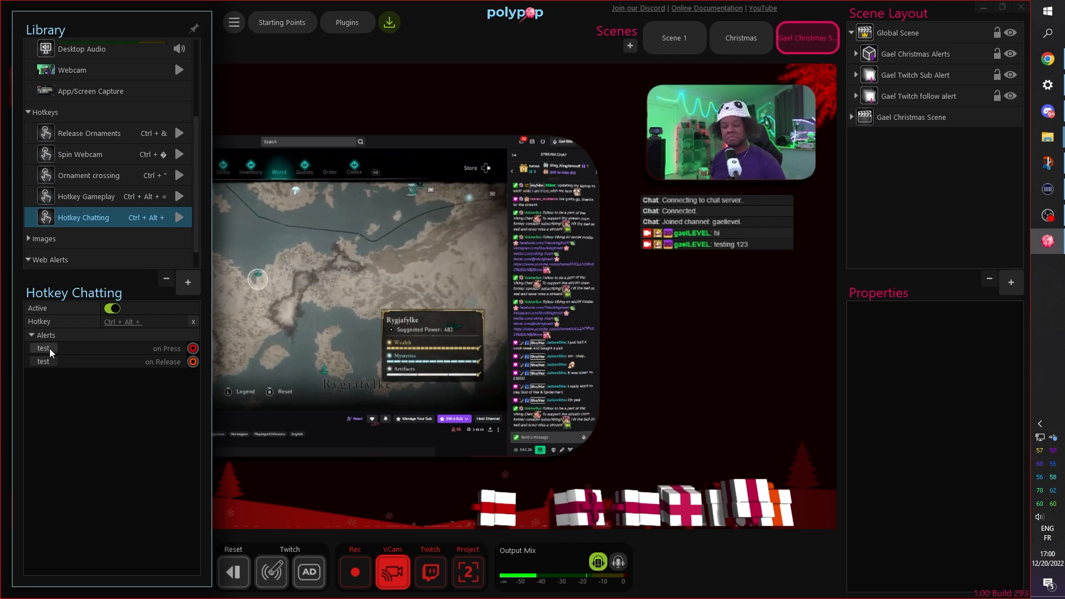
{"action": "left_click", "coordinate": [49, 349]}
{"action": "left_click", "coordinate": [458, 34]}
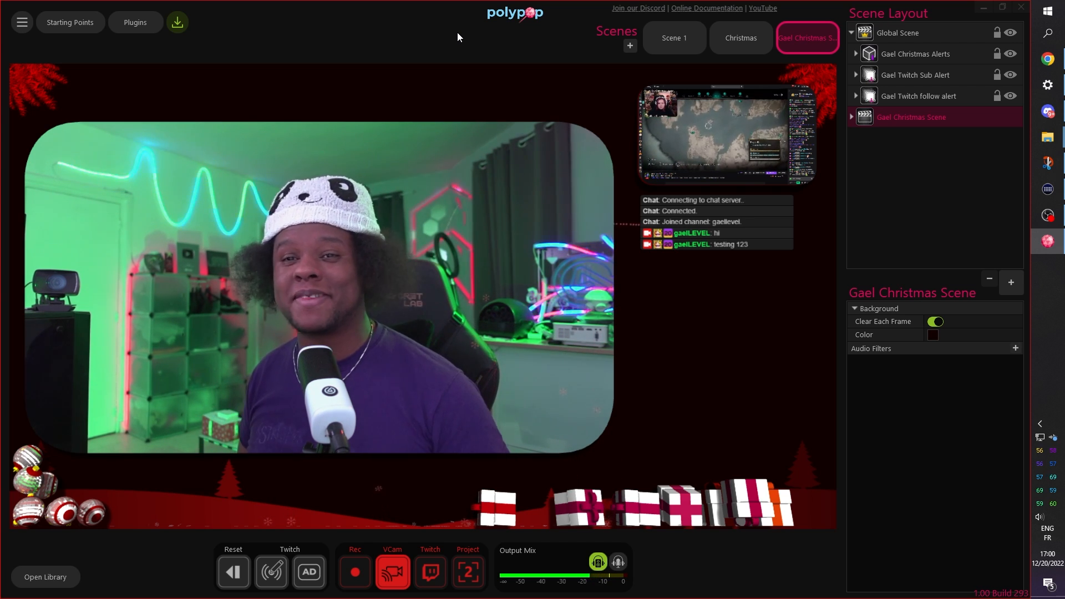
{"action": "left_click", "coordinate": [889, 162]}
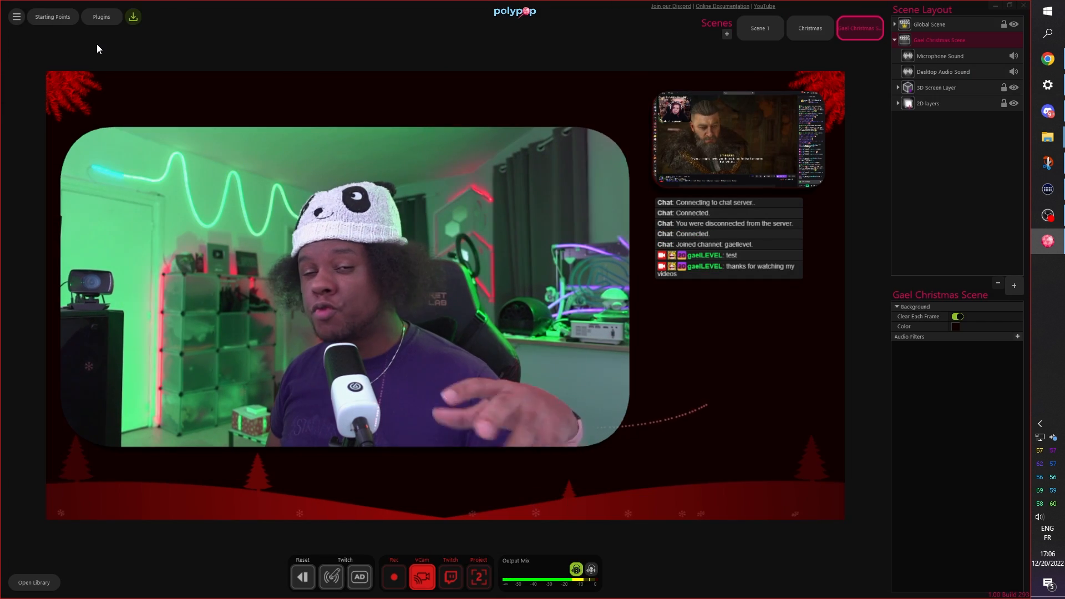
Browse the plugin store's 3D Elements and 3D Models categories and close it
{"action": "left_click", "coordinate": [102, 17]}
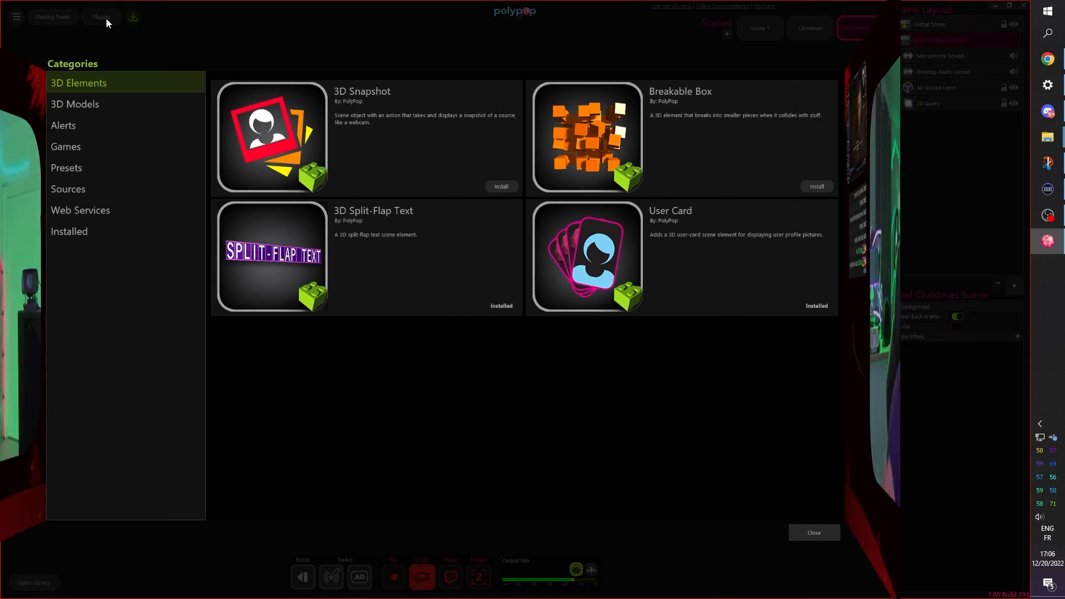
{"action": "left_click", "coordinate": [85, 106]}
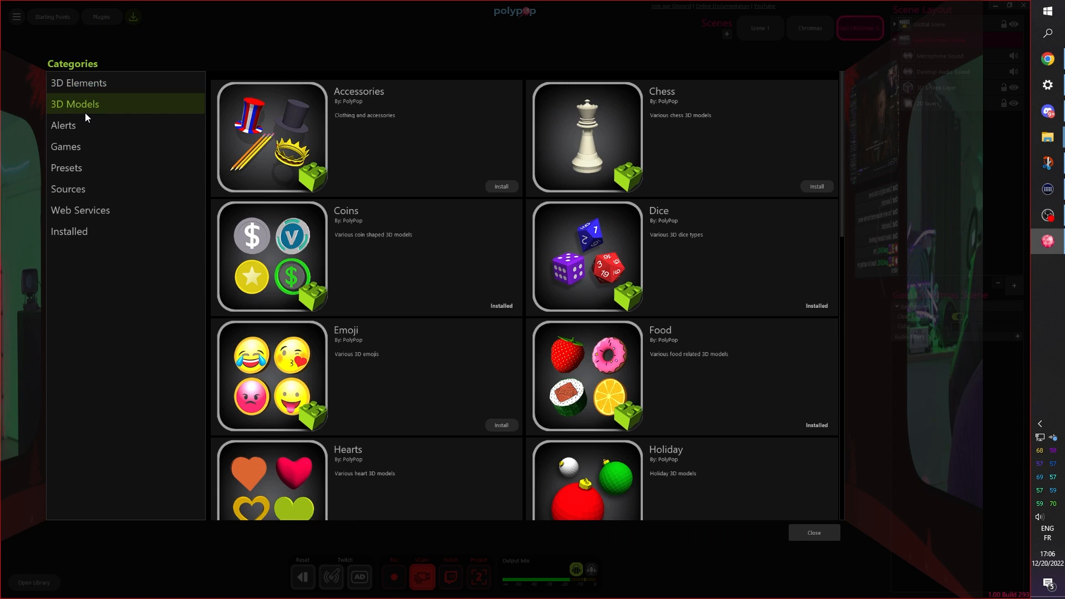
{"action": "left_click", "coordinate": [814, 533]}
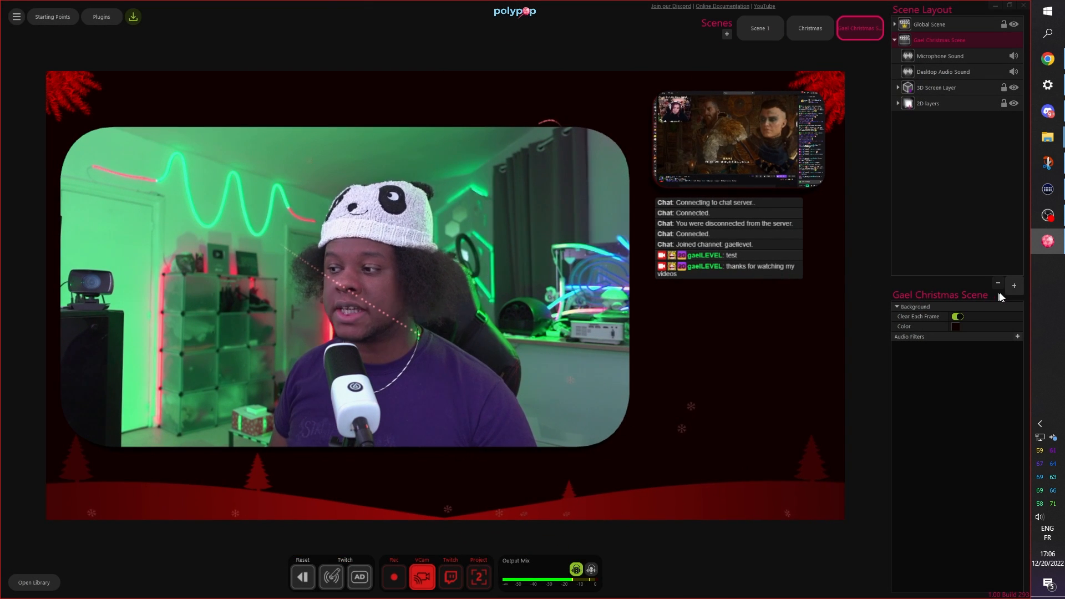
Add the Gael-ifier image filter to the Gael Christmas Scene
{"action": "left_click", "coordinate": [1015, 286]}
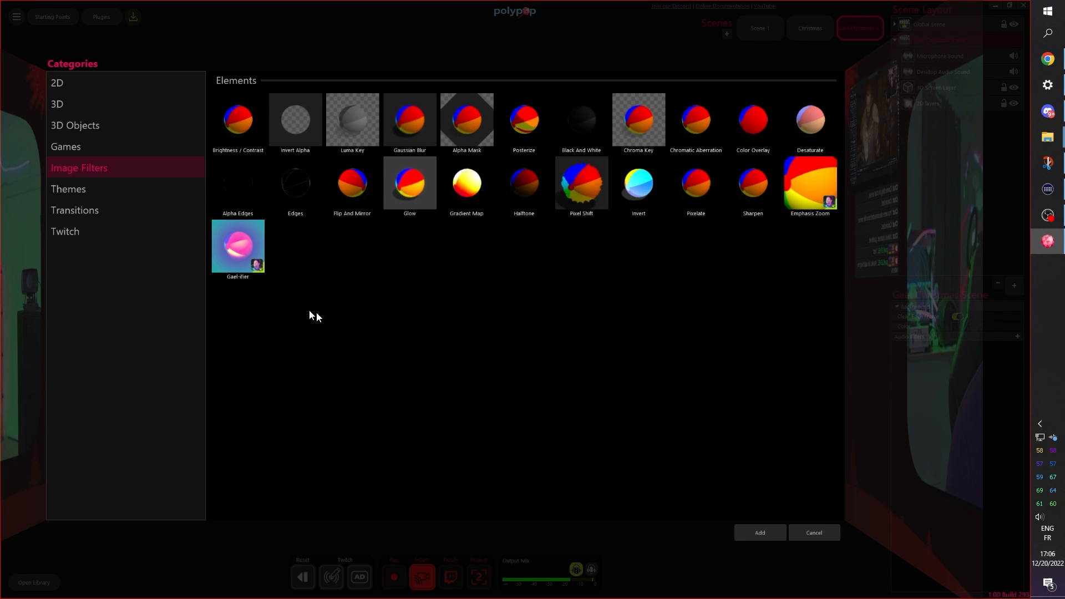
{"action": "left_click", "coordinate": [239, 261]}
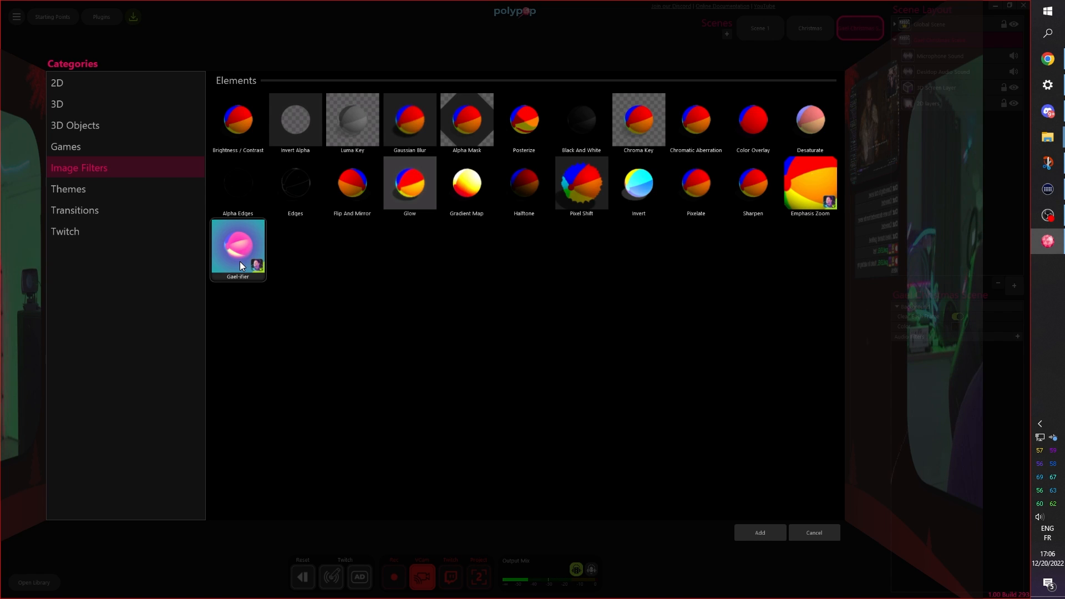
{"action": "left_click", "coordinate": [762, 537]}
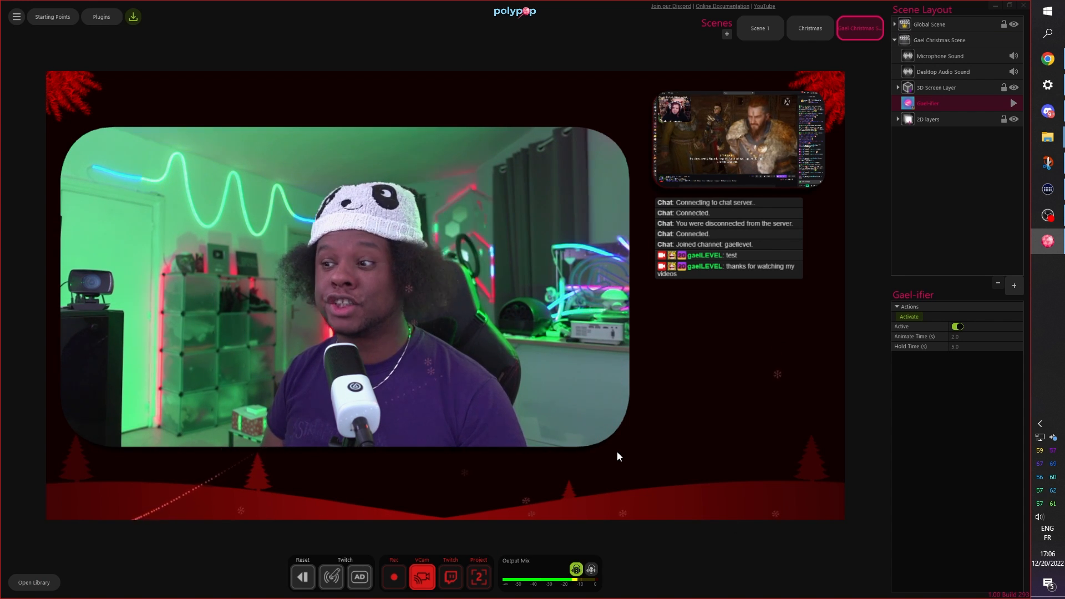
Set the user interface size to 100% in the preferences
{"action": "left_click", "coordinate": [15, 18]}
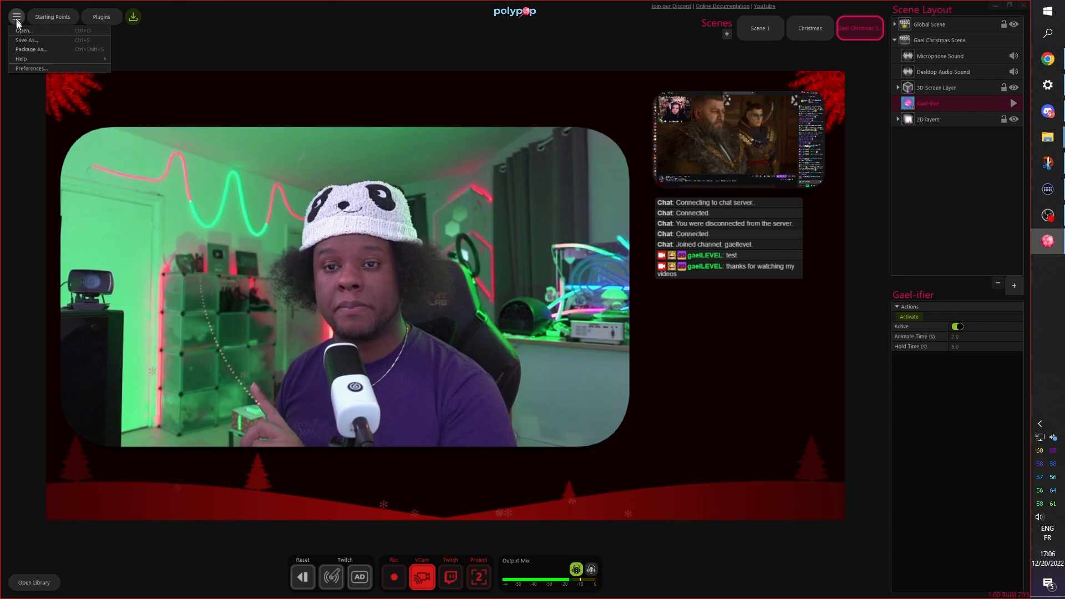
{"action": "left_click", "coordinate": [55, 67]}
{"action": "left_click", "coordinate": [69, 51]}
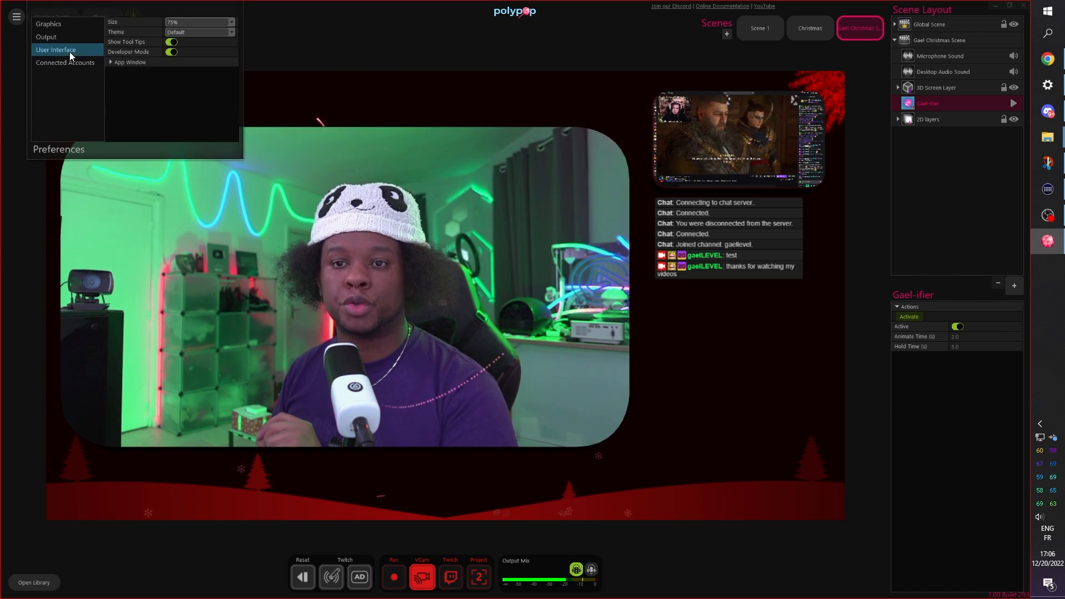
{"action": "left_click", "coordinate": [226, 22]}
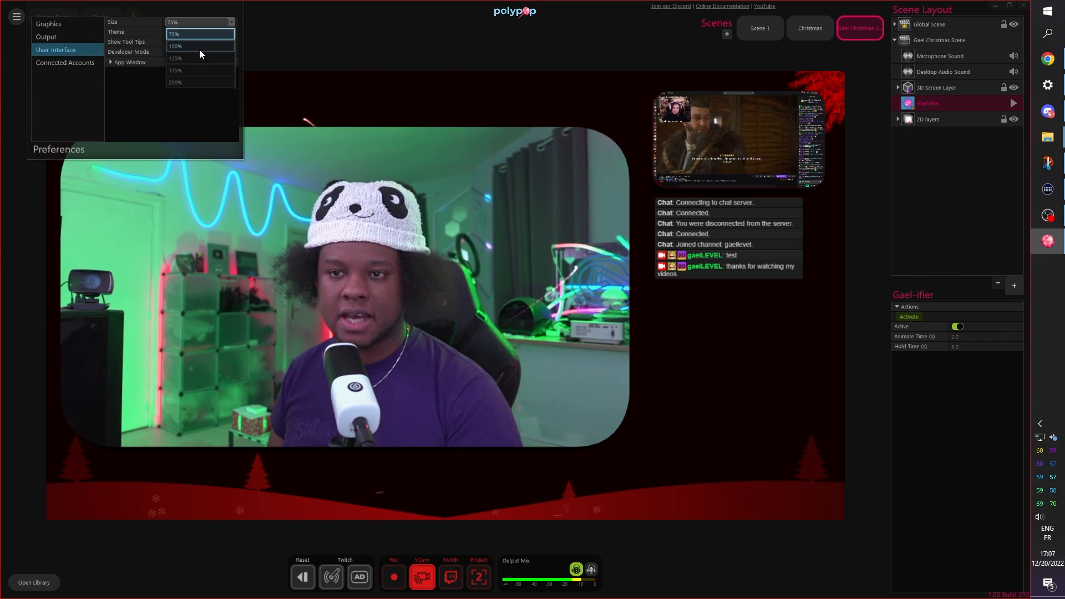
{"action": "left_click", "coordinate": [199, 49]}
Try the user interface sizes 175% and 75%, return the size to 100% and close the preferences
{"action": "left_click", "coordinate": [275, 31]}
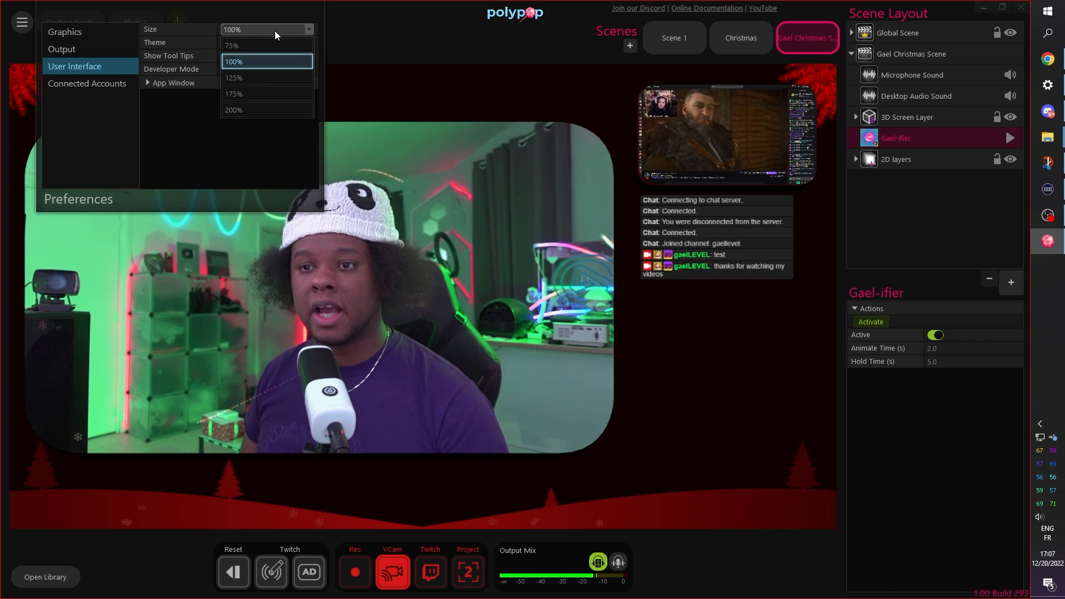
{"action": "left_click", "coordinate": [253, 95]}
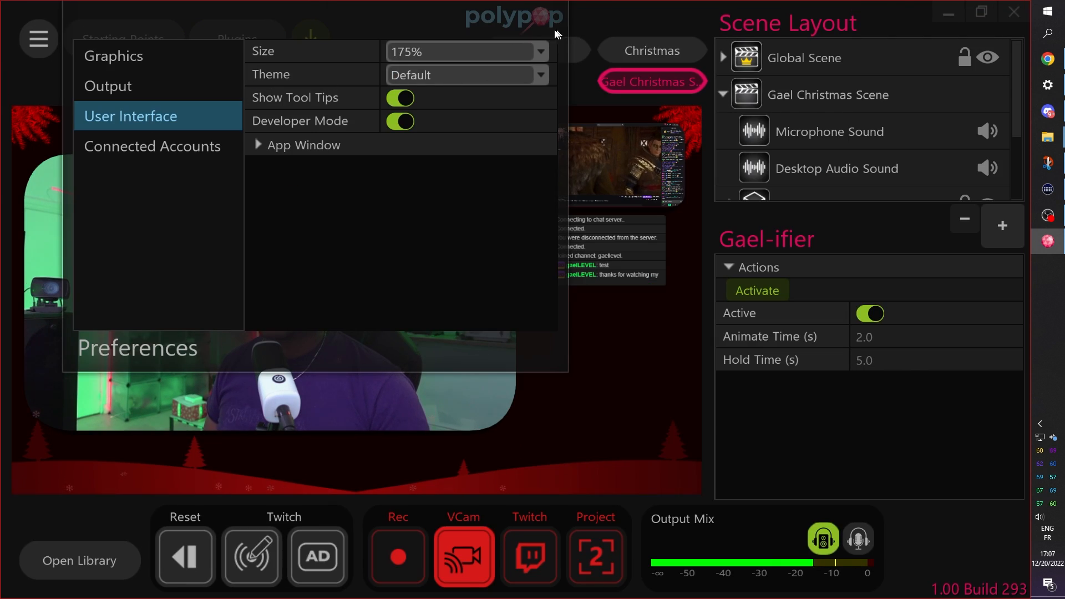
{"action": "left_click", "coordinate": [434, 50]}
{"action": "left_click", "coordinate": [433, 78]}
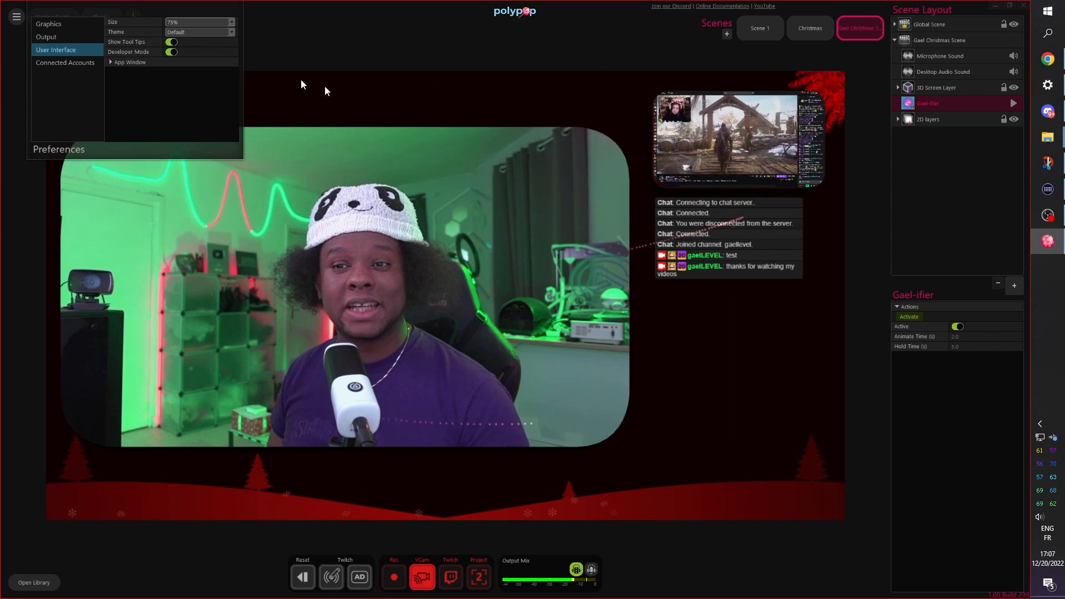
{"action": "left_click", "coordinate": [184, 23]}
{"action": "left_click", "coordinate": [194, 44]}
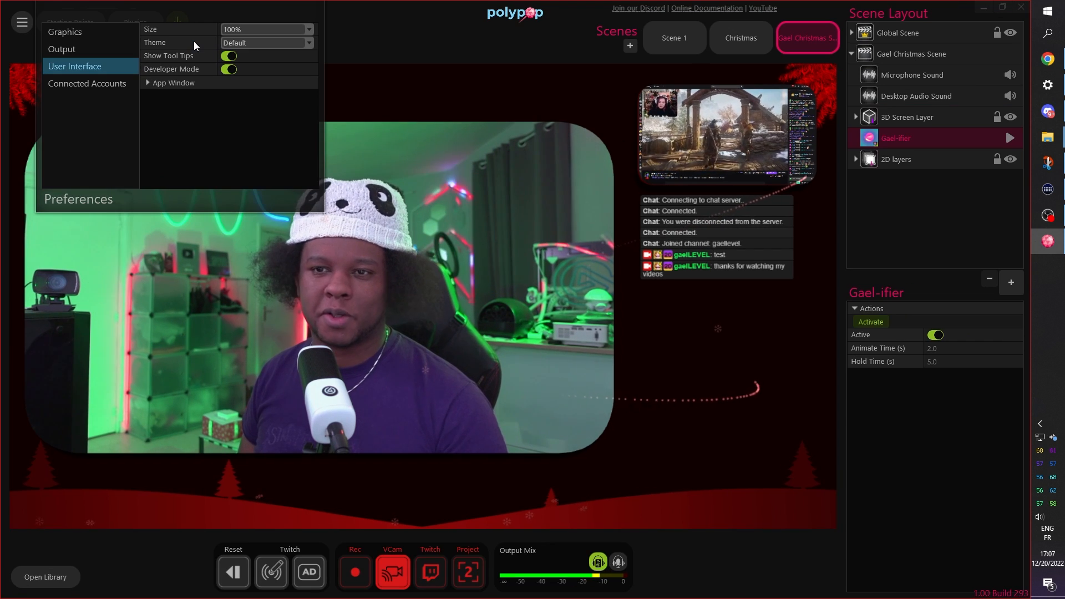
{"action": "left_click", "coordinate": [395, 36]}
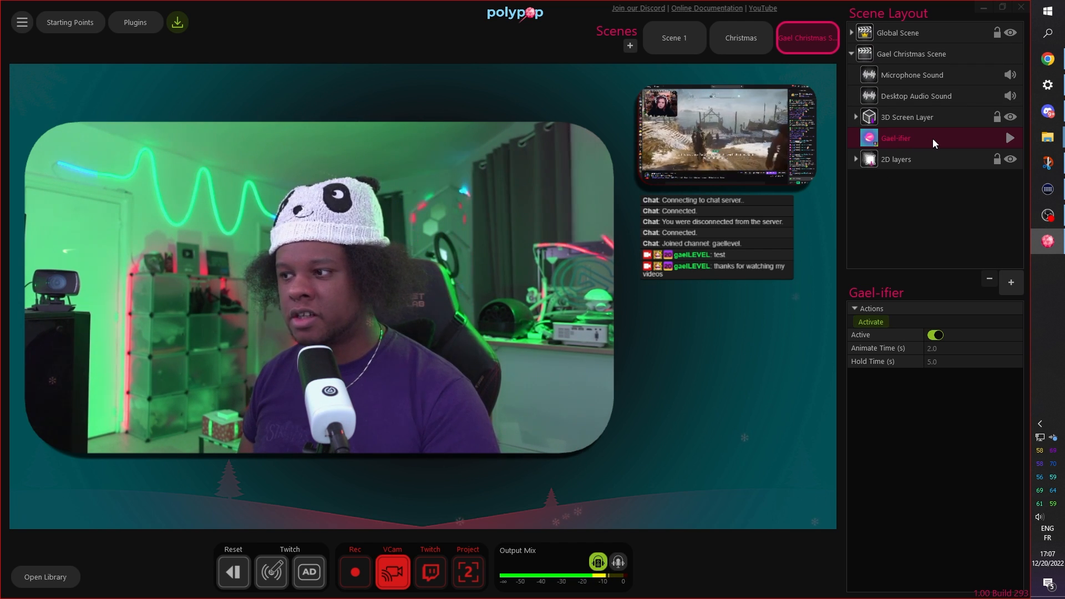
Move the Gael-ifier filter above the 3D Screen Layer and activate it to test the effect
{"action": "left_click_drag", "start_coordinate": [933, 138], "coordinate": [921, 106]}
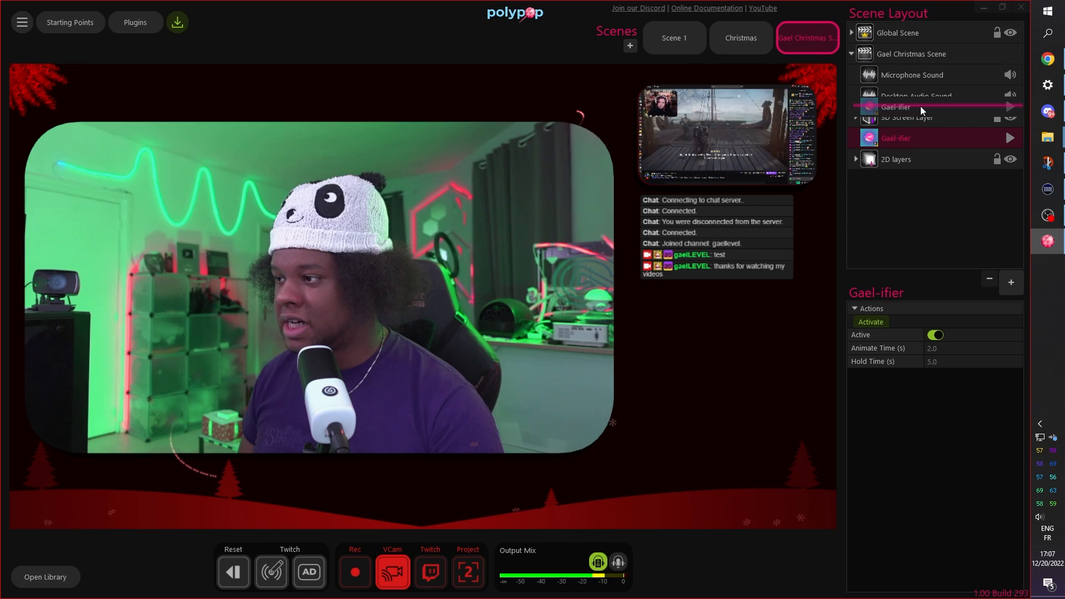
{"action": "left_click", "coordinate": [864, 321]}
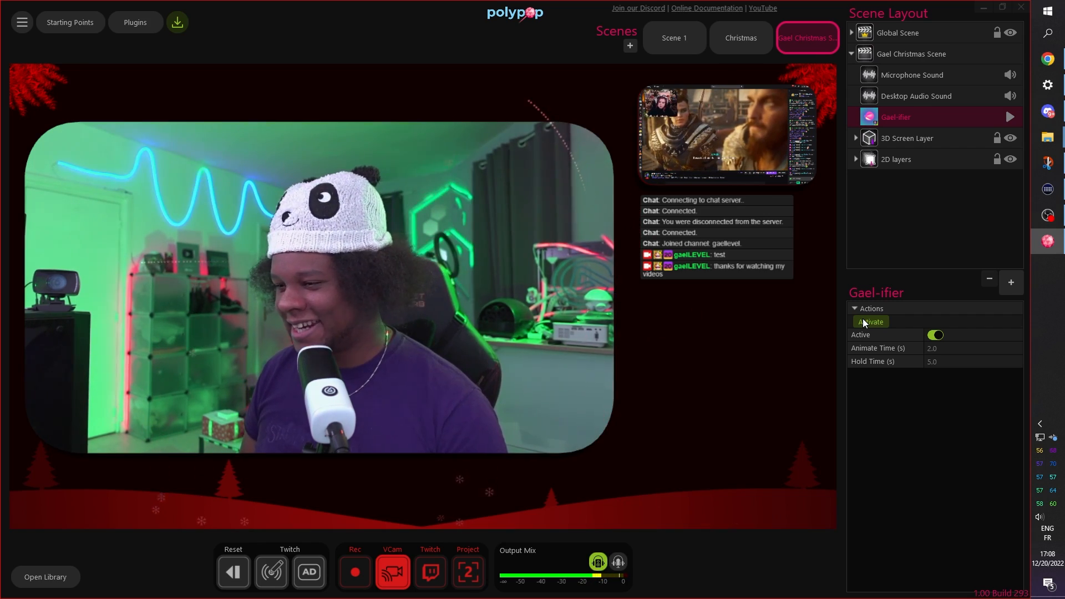
{"action": "left_click", "coordinate": [863, 320]}
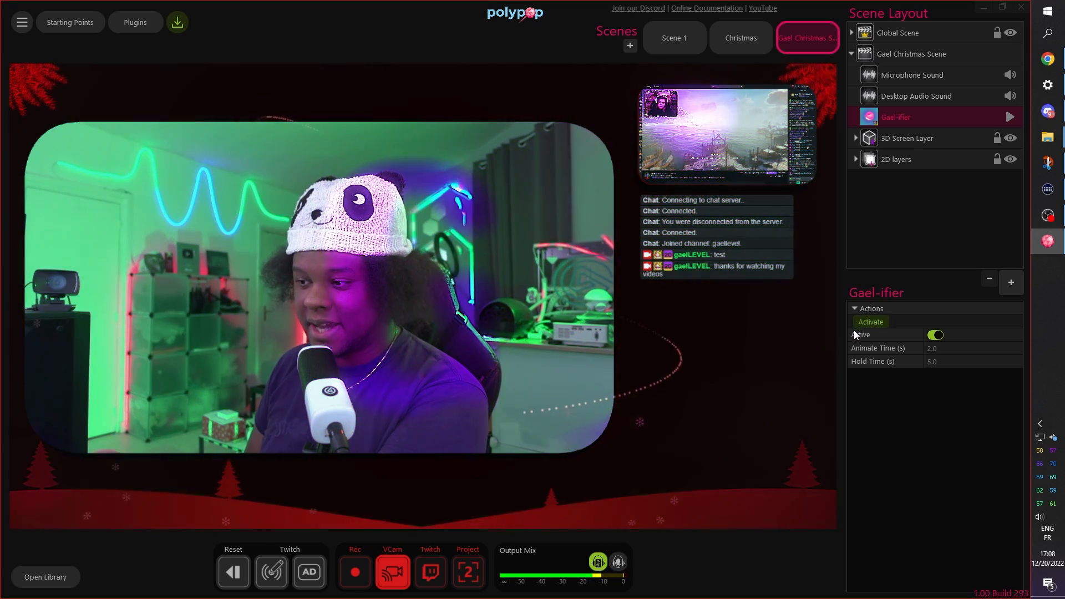
Add a Cheer Alert to the Twitch Alerts source and set its threshold to 50 bits
{"action": "left_click", "coordinate": [46, 577]}
{"action": "scroll", "coordinate": [62, 210], "scroll_direction": "down", "scroll_amount": 5}
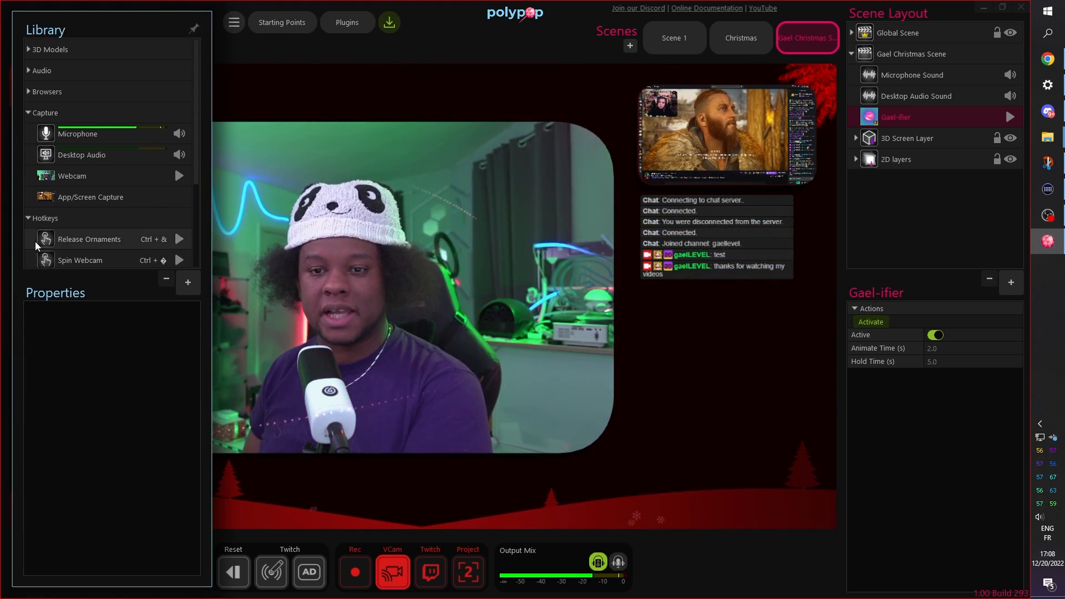
{"action": "left_click", "coordinate": [67, 260]}
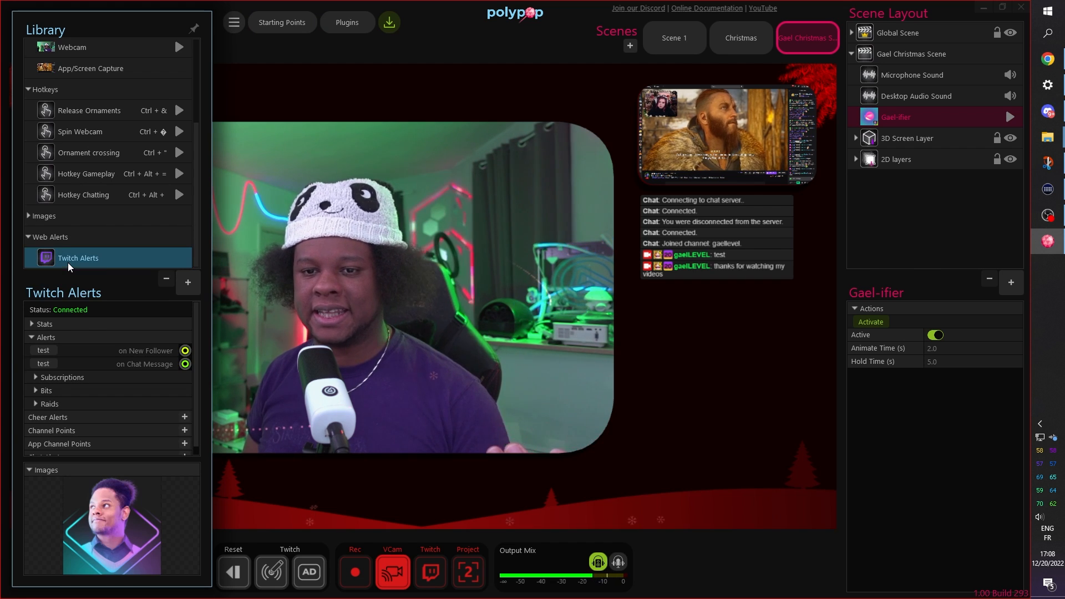
{"action": "scroll", "coordinate": [96, 336], "scroll_direction": "down", "scroll_amount": 1}
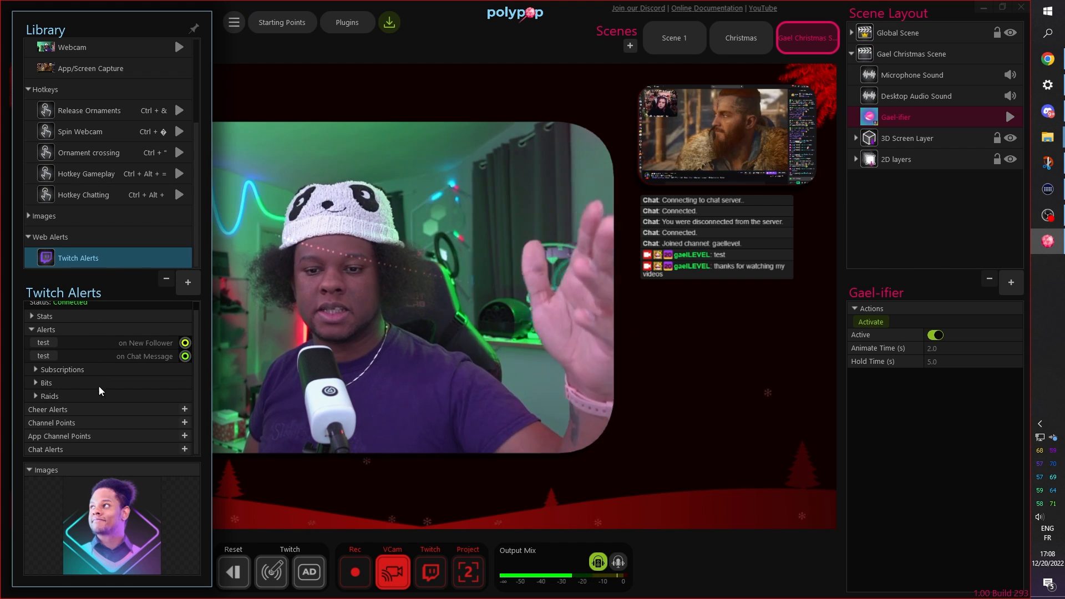
{"action": "left_click", "coordinate": [185, 410]}
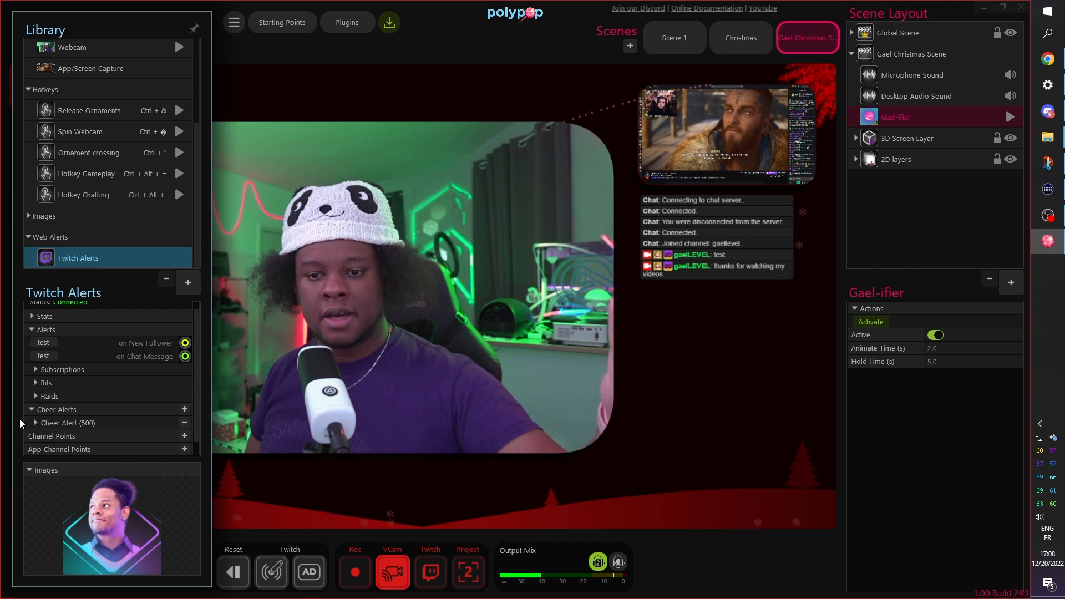
{"action": "left_click", "coordinate": [37, 423]}
{"action": "scroll", "coordinate": [37, 421], "scroll_direction": "down", "scroll_amount": 1}
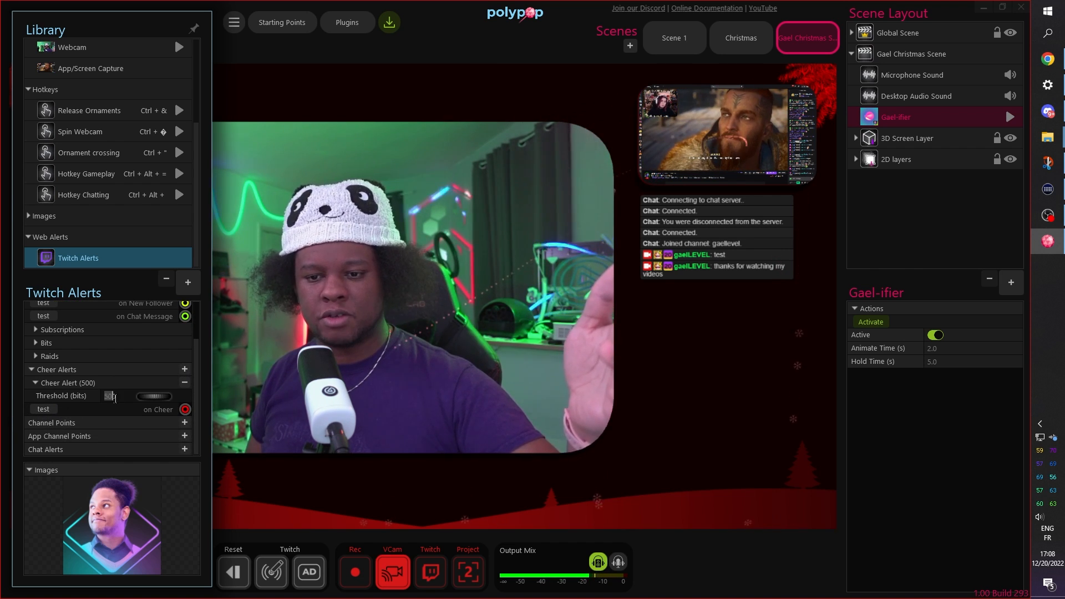
{"action": "type", "text": "50"}
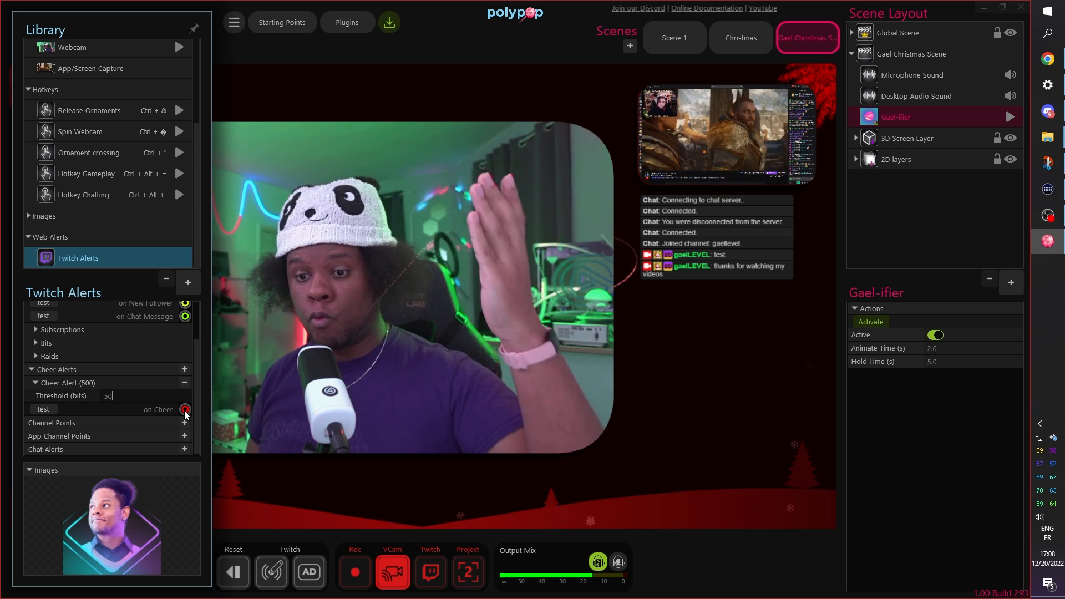
Wire the on Cheer event to the Gael-ifier's Activate action and test the alert
{"action": "left_click", "coordinate": [185, 410]}
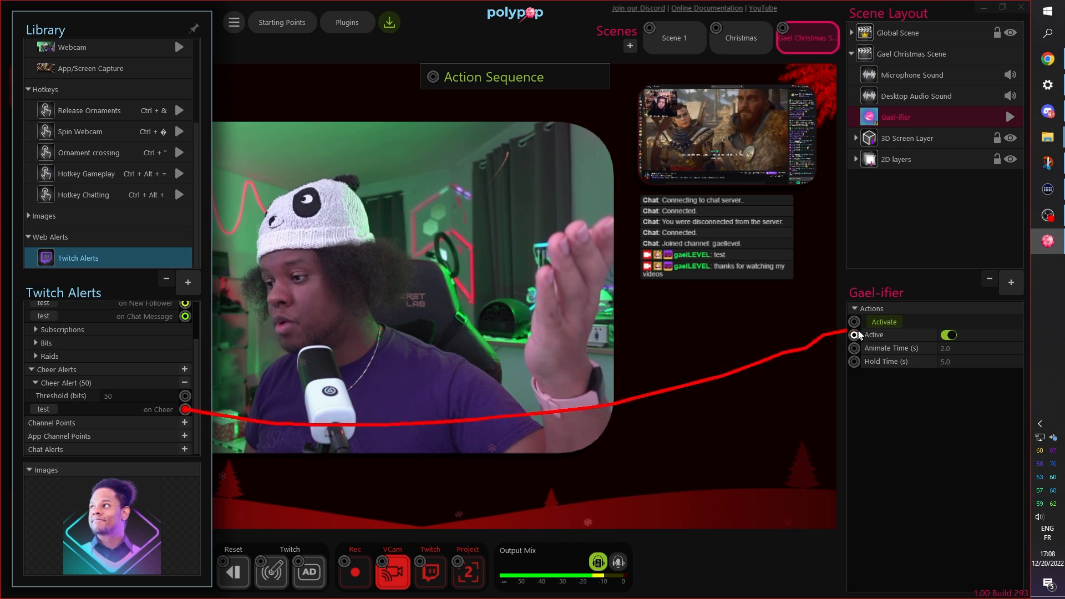
{"action": "left_click", "coordinate": [855, 322]}
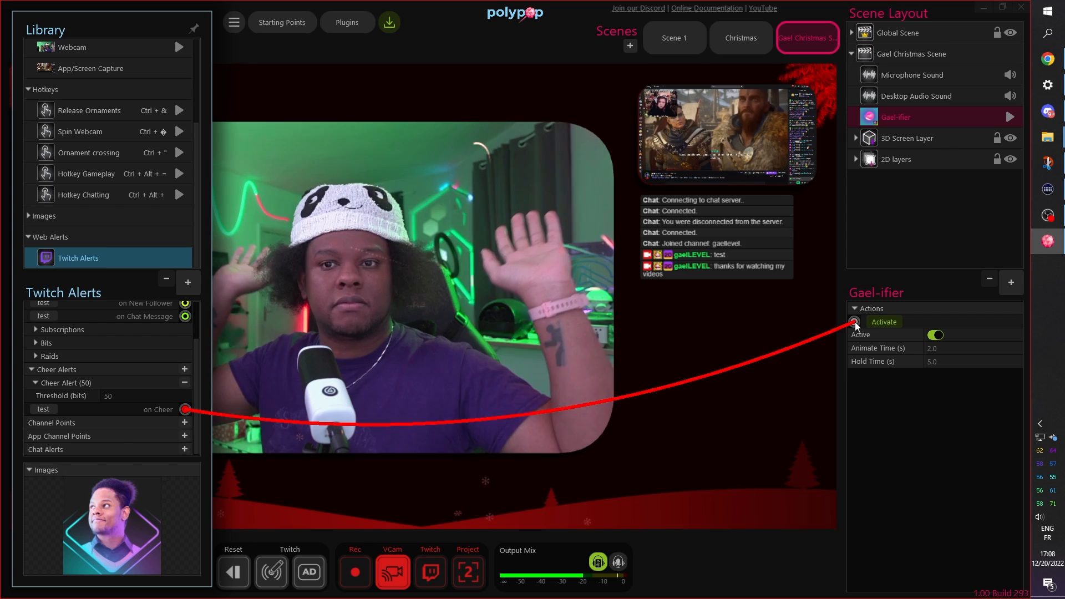
{"action": "left_click", "coordinate": [44, 409]}
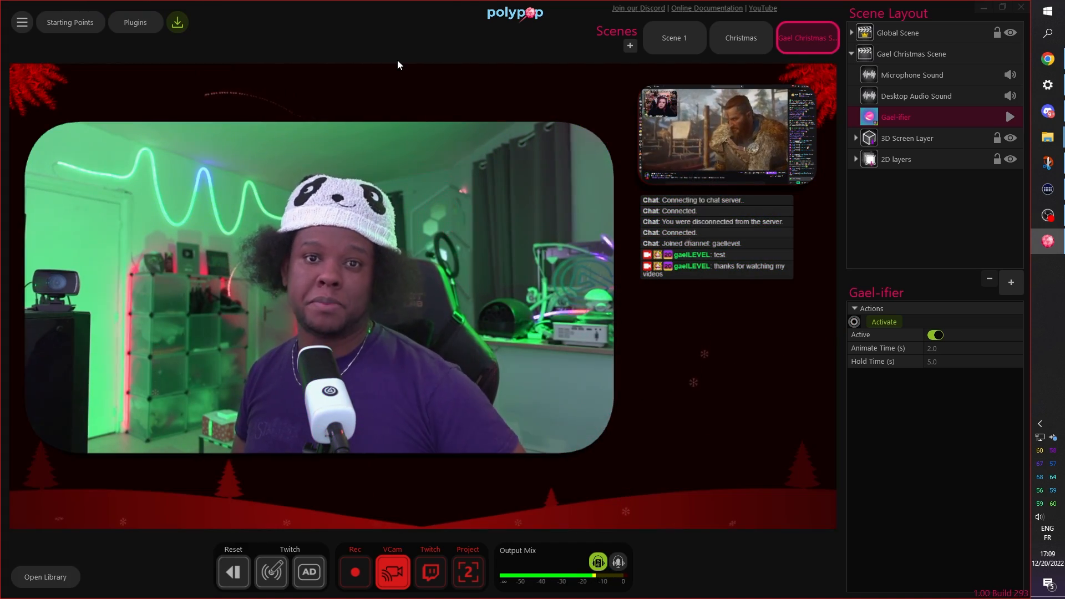
Look through the plugin store's 3D Models and Presets categories for available plugins and close it
{"action": "left_click", "coordinate": [119, 16]}
{"action": "scroll", "coordinate": [388, 192], "scroll_direction": "down", "scroll_amount": 2}
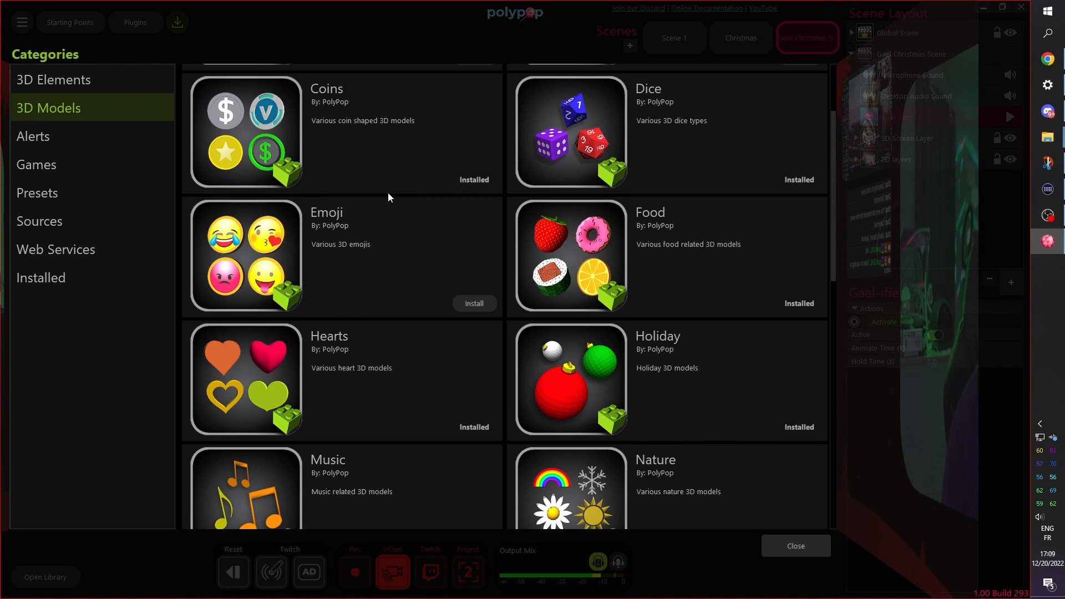
{"action": "scroll", "coordinate": [389, 197], "scroll_direction": "down", "scroll_amount": 5}
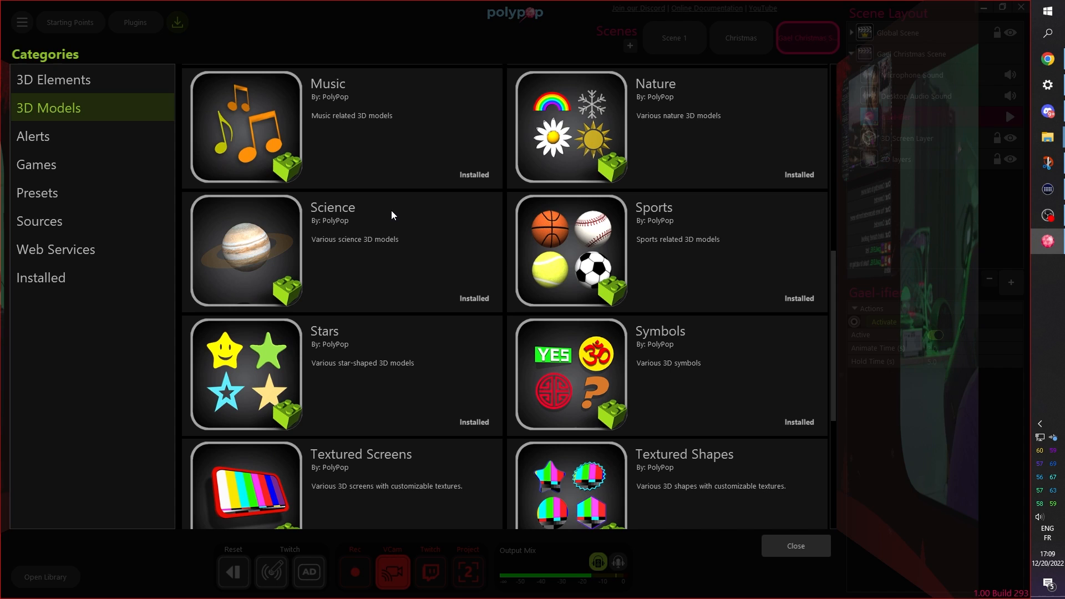
{"action": "scroll", "coordinate": [392, 211], "scroll_direction": "down", "scroll_amount": 3}
{"action": "scroll", "coordinate": [391, 216], "scroll_direction": "down", "scroll_amount": 2}
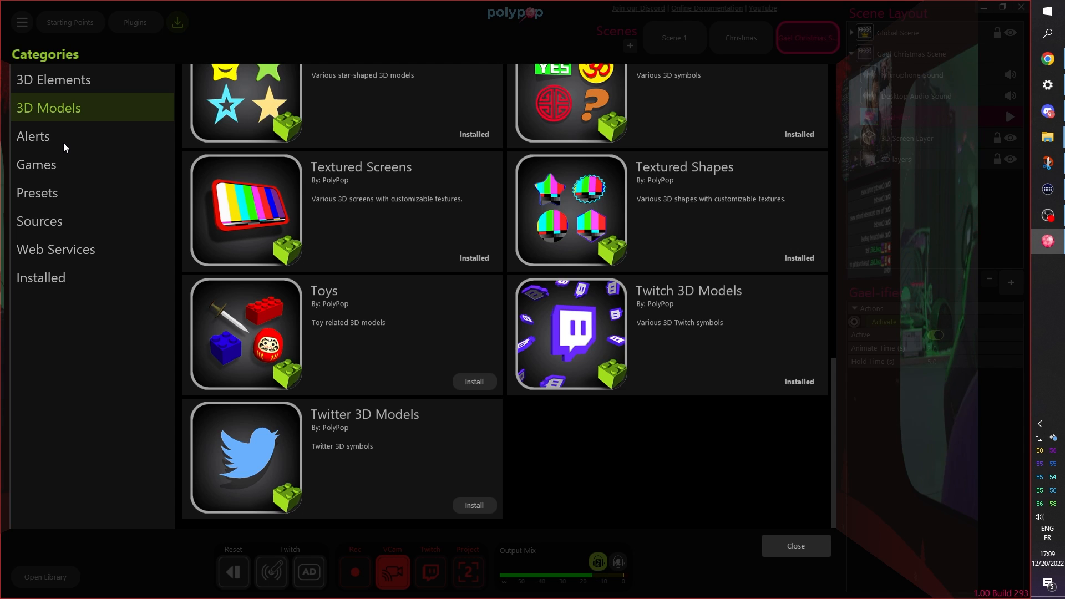
{"action": "left_click", "coordinate": [61, 193]}
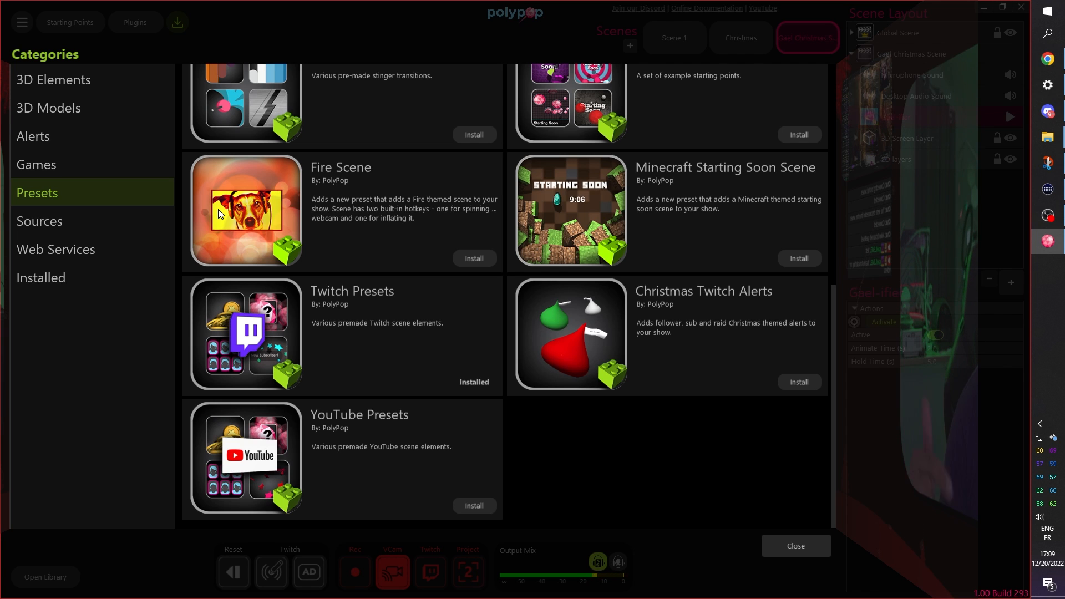
{"action": "left_click", "coordinate": [784, 547]}
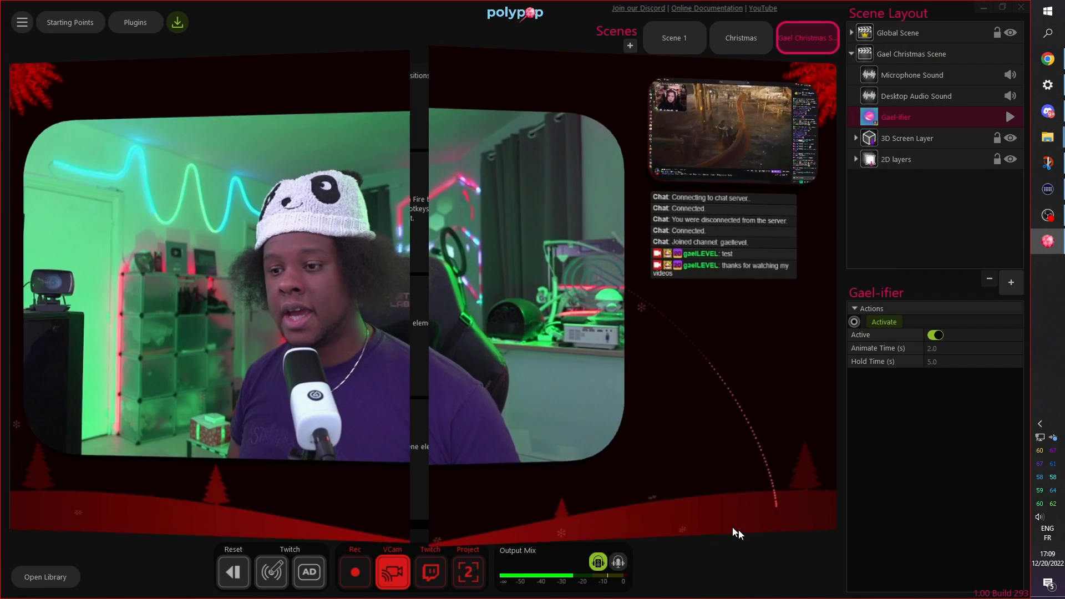